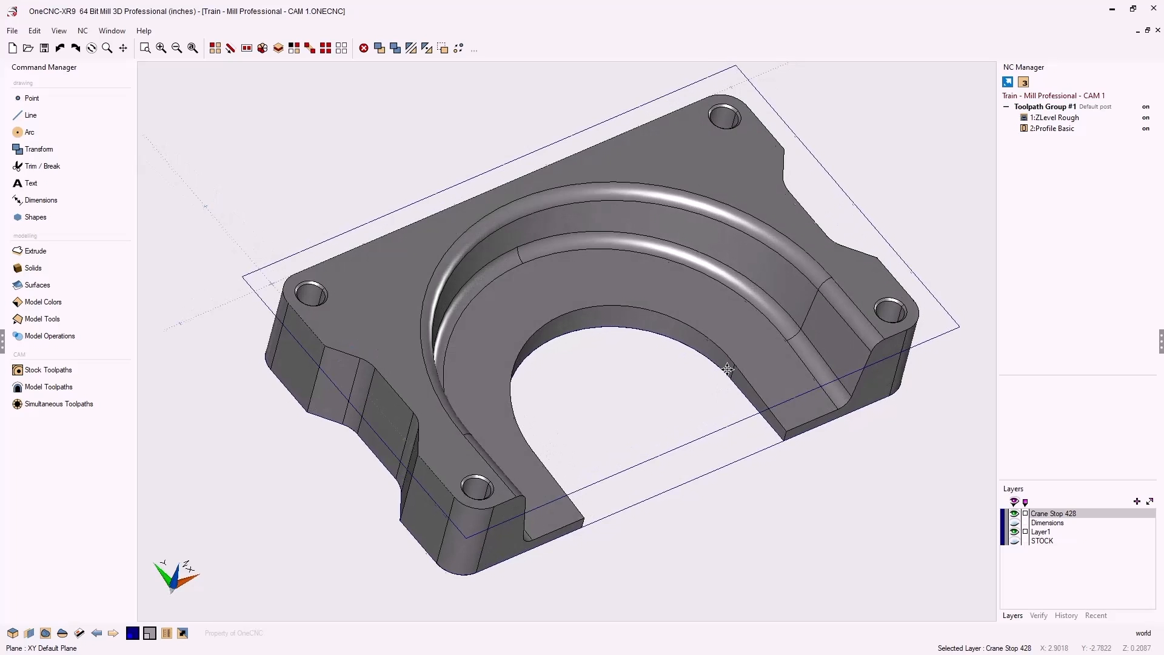
Start a Planar finish face toolpath and select the flat horseshoe-shaped floor face as its surface
{"action": "mouse_move", "coordinate": [727, 376]}
{"action": "middle_mouse_down"}
{"action": "mouse_move", "coordinate": [710, 390]}
{"action": "mouse_move", "coordinate": [692, 366]}
{"action": "mouse_move", "coordinate": [652, 362]}
{"action": "mouse_move", "coordinate": [722, 369]}
{"action": "middle_mouse_up"}
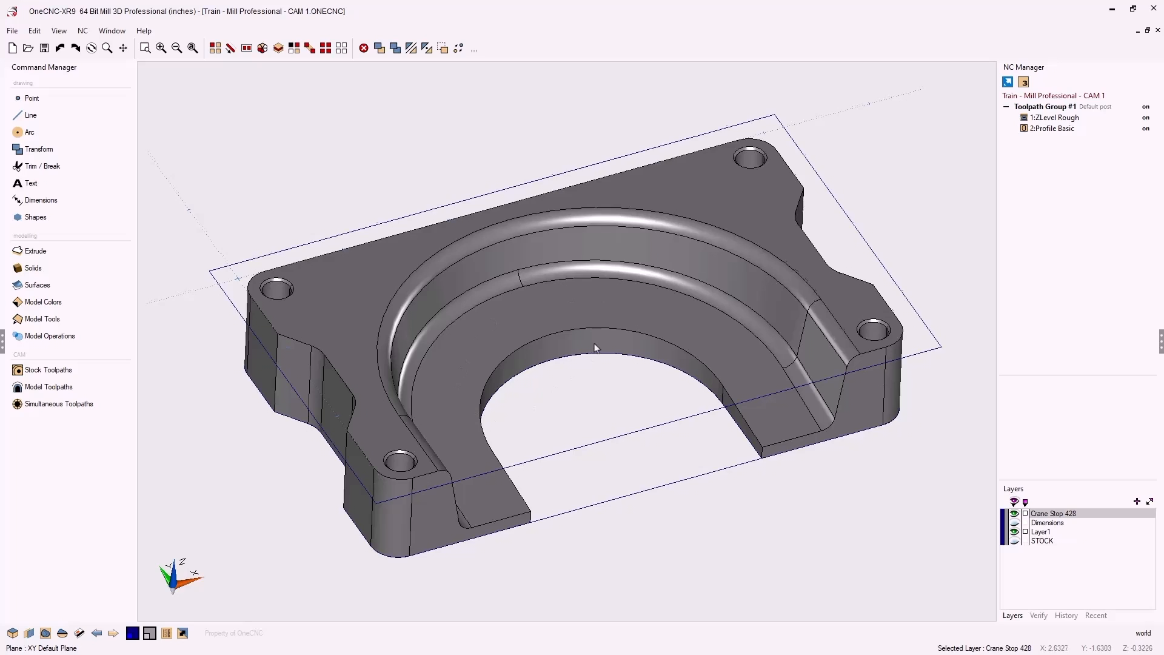
{"action": "middle_click_drag", "start_coordinate": [594, 347], "coordinate": [658, 340], "text": "shift"}
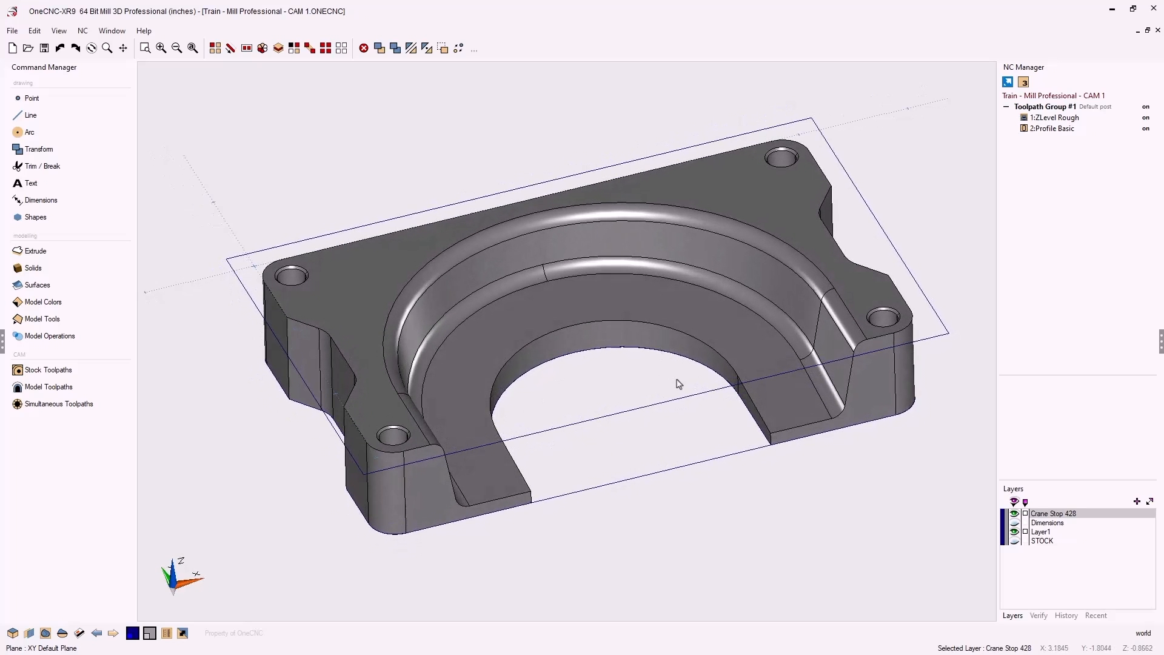
{"action": "left_click", "coordinate": [65, 394]}
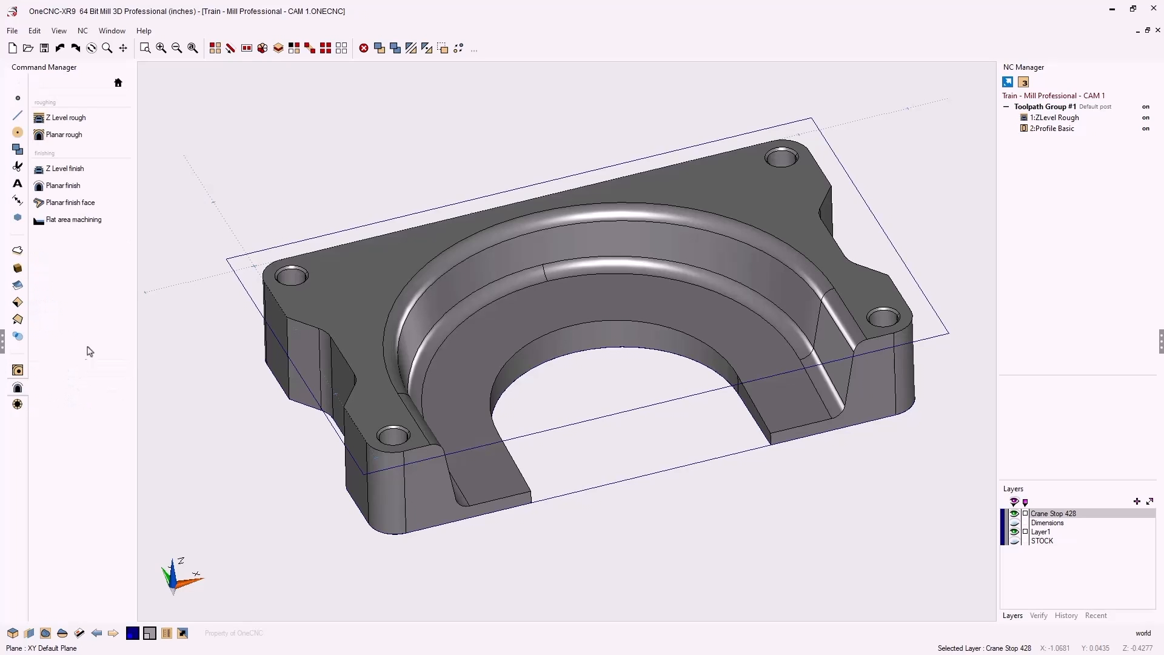
{"action": "left_click", "coordinate": [77, 206]}
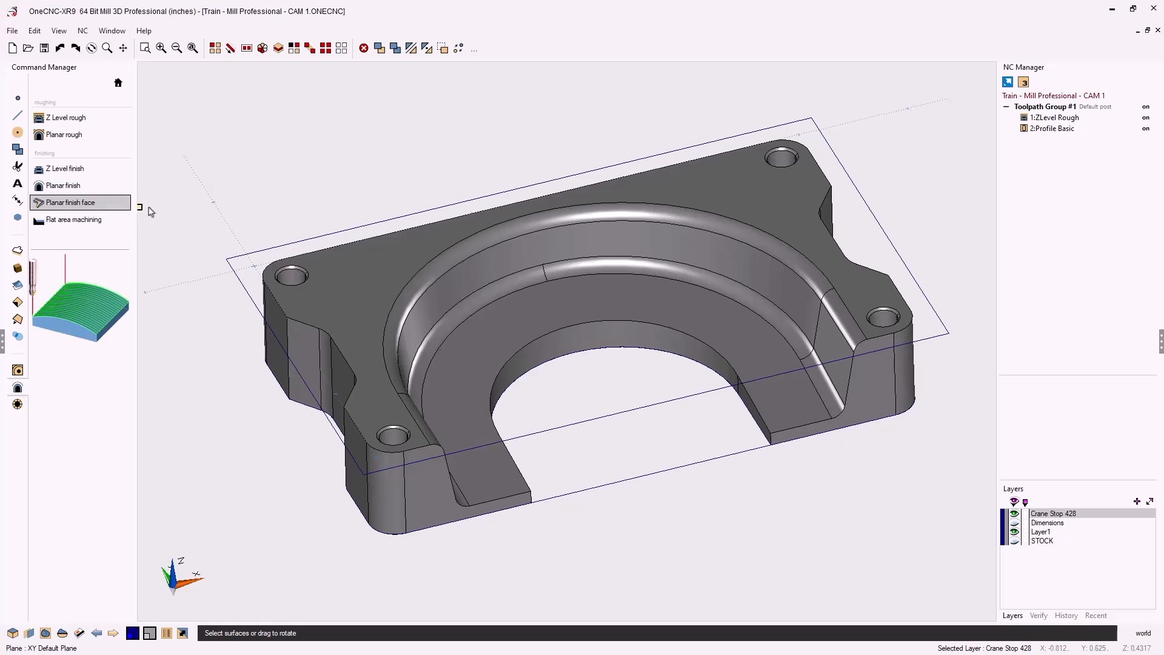
{"action": "left_click", "coordinate": [492, 333]}
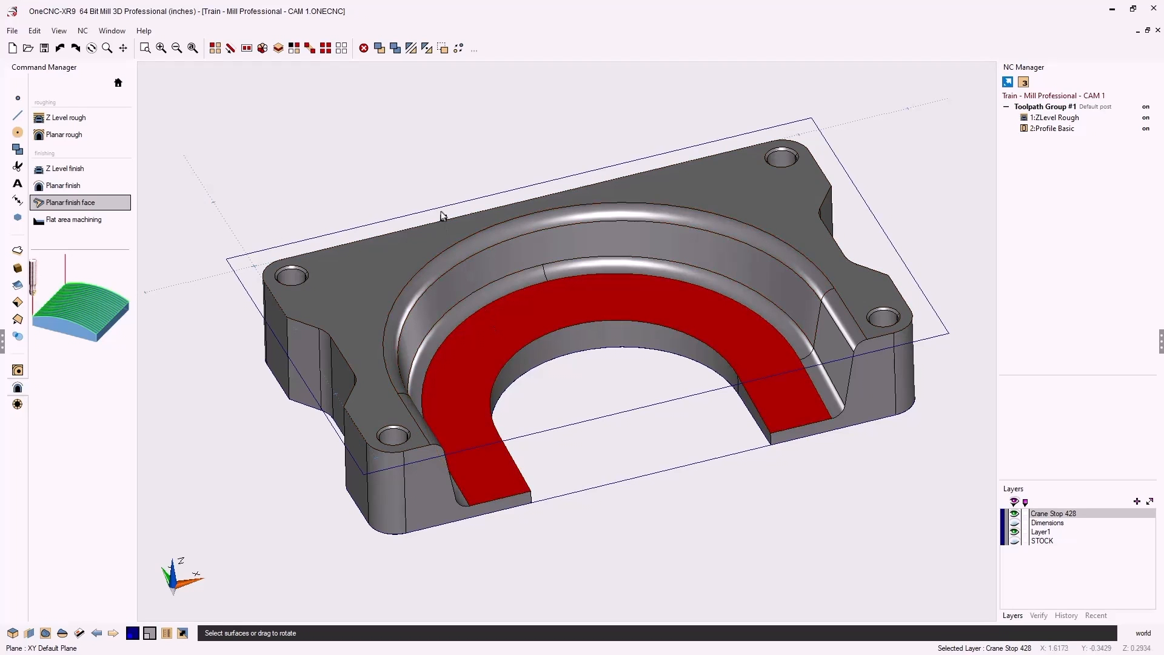
{"action": "right_click", "coordinate": [413, 157]}
{"action": "left_click_drag", "start_coordinate": [462, 128], "coordinate": [318, 75]}
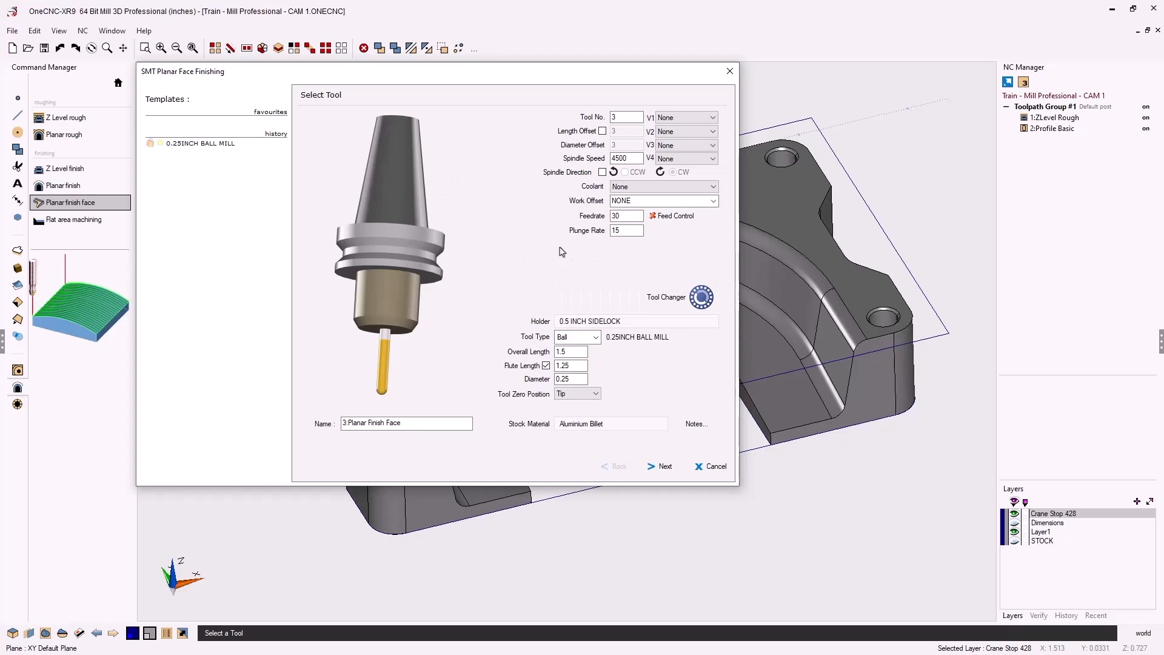
Keep tool 3, the 0.25INCH BALL MILL, and advance to the Clearances page
{"action": "left_click", "coordinate": [661, 467]}
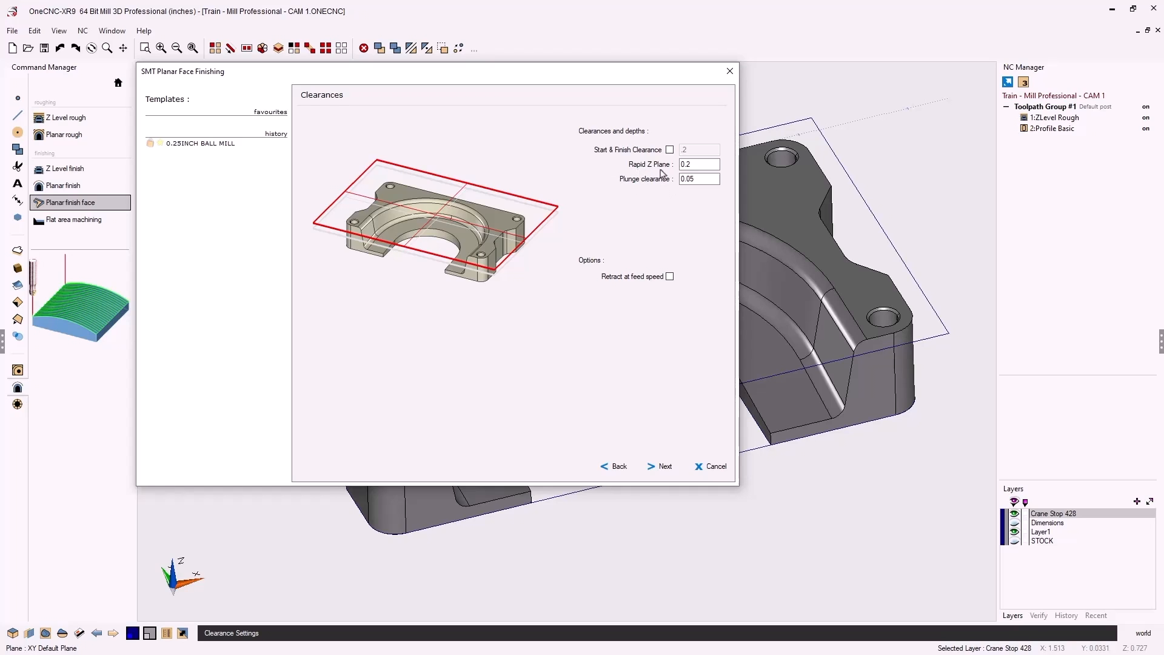
Change the face finish Rapid Z Plane from 0.2 to 1
{"action": "left_click", "coordinate": [694, 166]}
{"action": "left_click_drag", "start_coordinate": [698, 167], "coordinate": [658, 166]}
{"action": "type", "text": "1"}
{"action": "left_click_drag", "start_coordinate": [698, 164], "coordinate": [664, 165]}
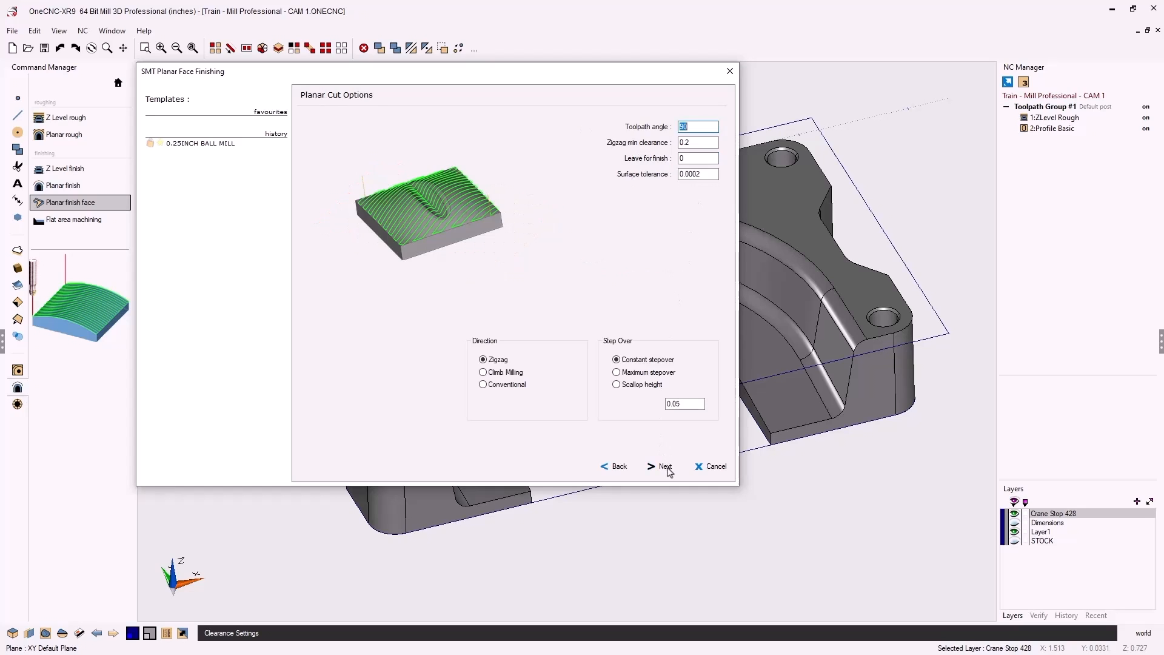
Set Zigzag cutting direction with a 0.02 stepover in the planar cut options
{"action": "left_click", "coordinate": [668, 464]}
{"action": "left_click_drag", "start_coordinate": [686, 127], "coordinate": [674, 128]}
{"action": "left_click", "coordinate": [481, 360]}
{"action": "left_click_drag", "start_coordinate": [694, 143], "coordinate": [678, 144]}
{"action": "left_click", "coordinate": [702, 142]}
{"action": "double_click", "coordinate": [682, 403]}
{"action": "type", "text": ".0"}
{"action": "left_click", "coordinate": [664, 467]}
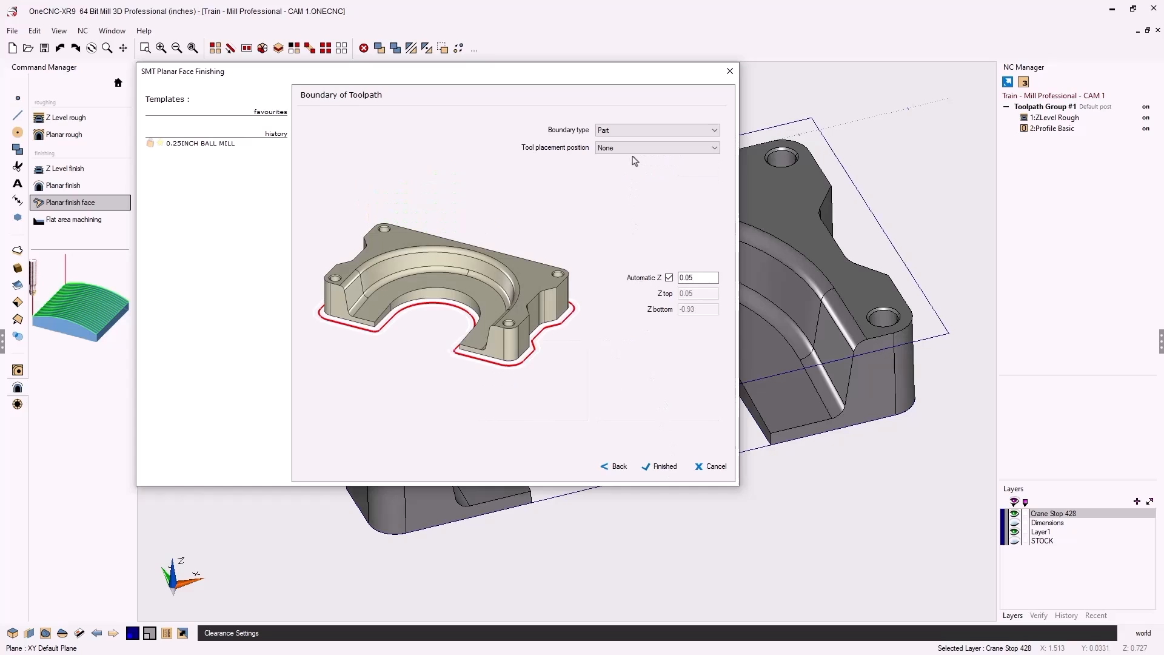
{"action": "left_click", "coordinate": [629, 131]}
{"action": "left_click", "coordinate": [630, 130]}
{"action": "left_click", "coordinate": [619, 149]}
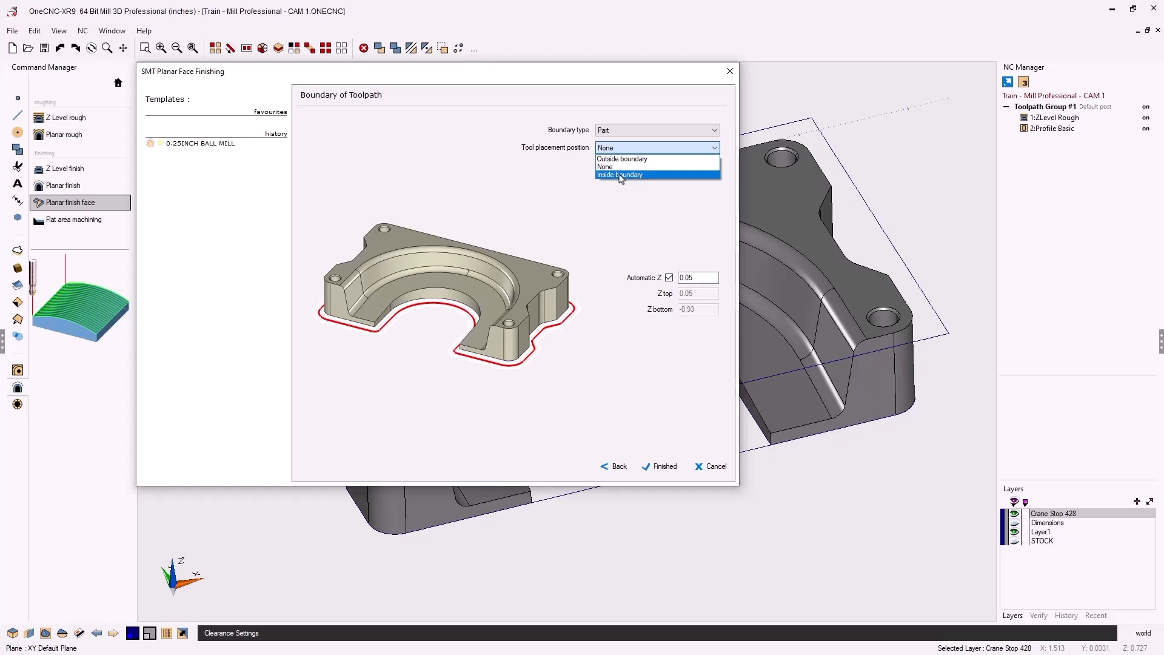
{"action": "left_click", "coordinate": [619, 168]}
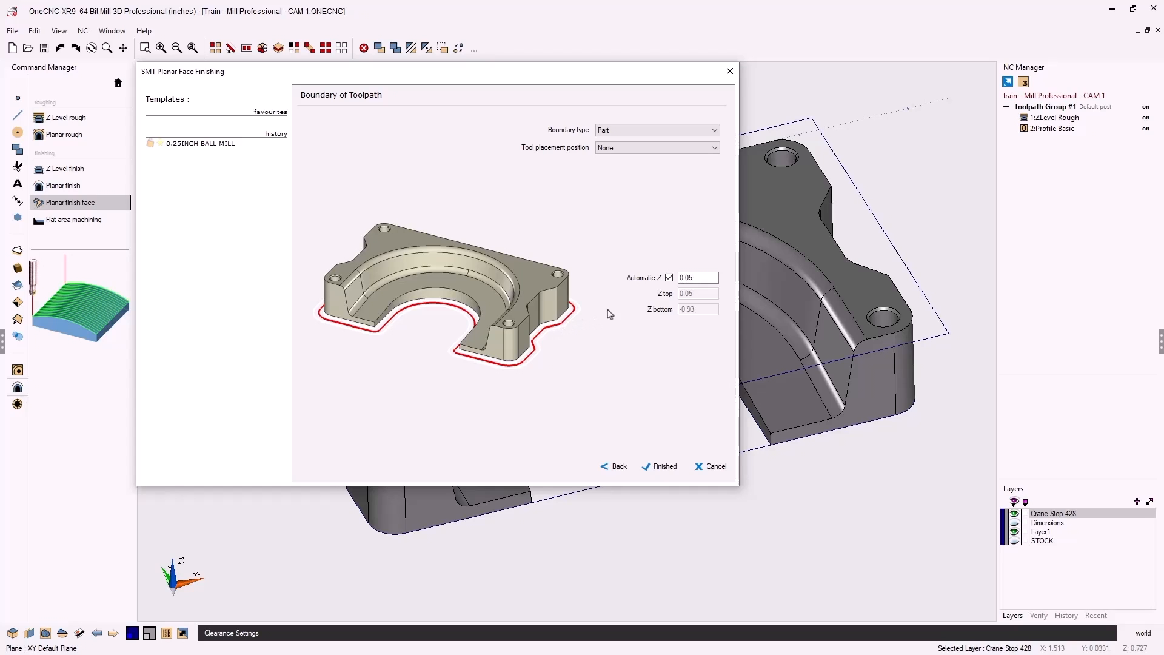
Turn off Automatic Z, set Z top 0 and Z bottom -.88, and finish the toolpath
{"action": "left_click", "coordinate": [669, 278]}
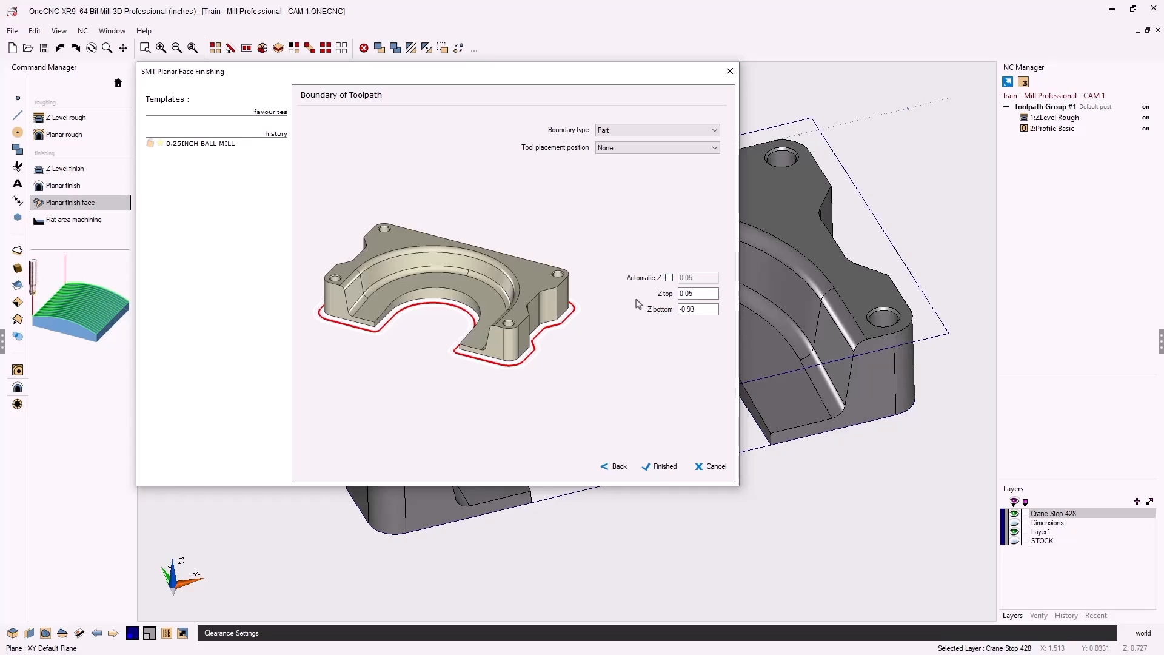
{"action": "left_click_drag", "start_coordinate": [697, 294], "coordinate": [675, 293]}
{"action": "left_click_drag", "start_coordinate": [694, 309], "coordinate": [674, 313]}
{"action": "type", "text": "-.88"}
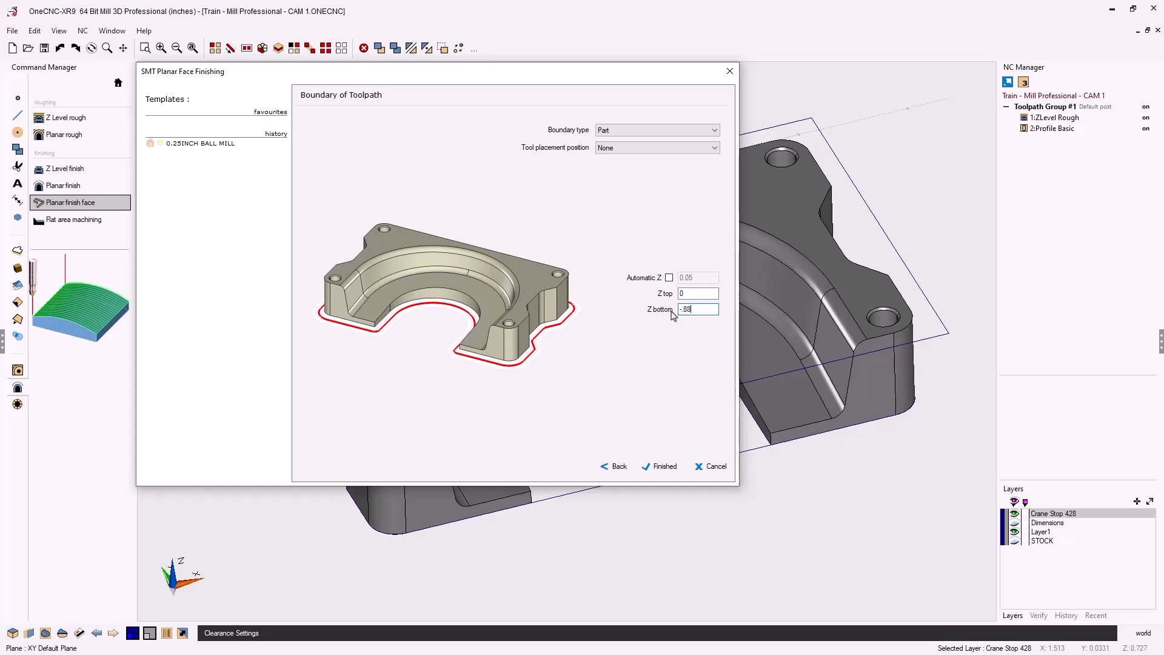
{"action": "left_click", "coordinate": [662, 467]}
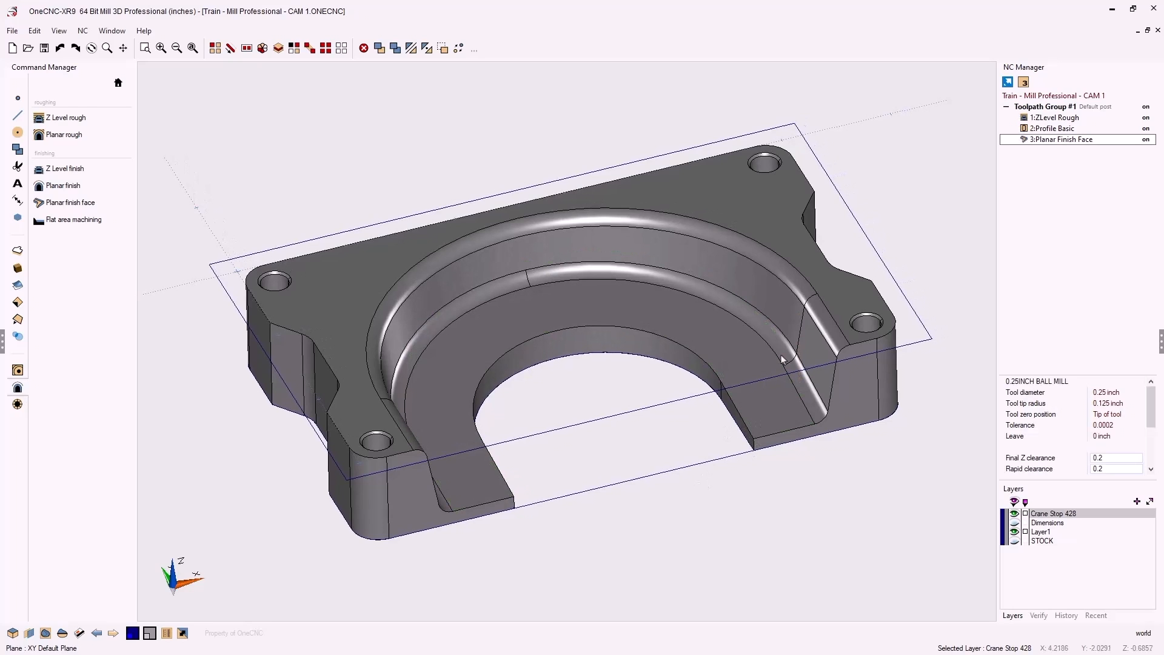
{"action": "right_click", "coordinate": [1051, 110]}
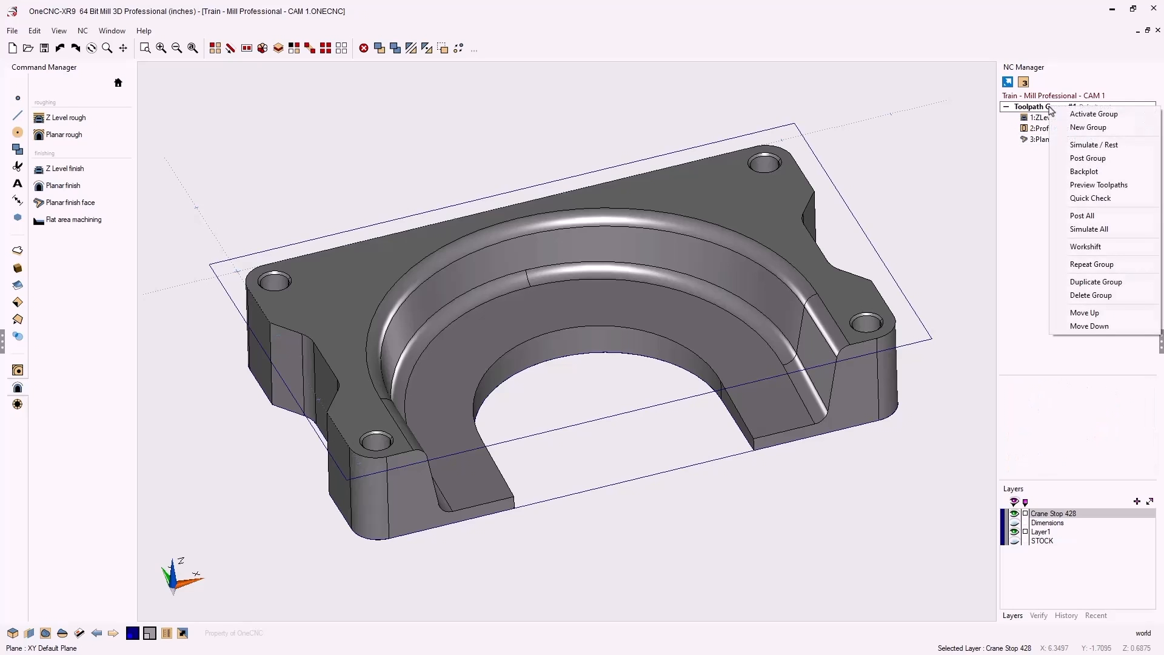
{"action": "left_click", "coordinate": [1076, 185]}
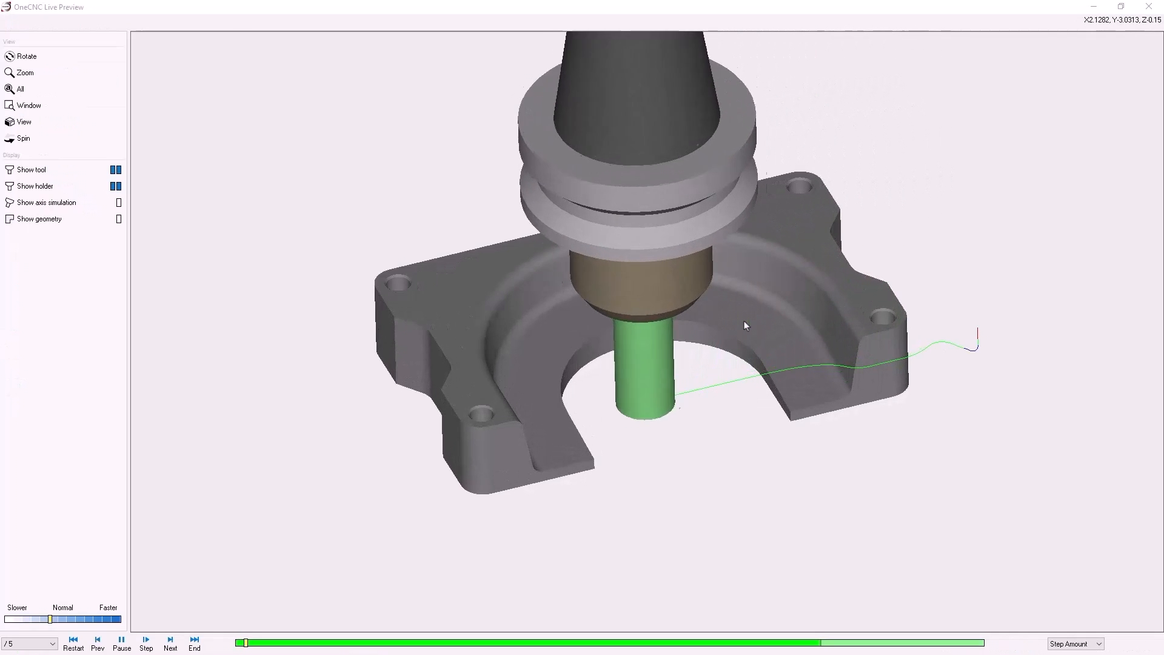
{"action": "middle_click_drag", "start_coordinate": [782, 295], "coordinate": [809, 323]}
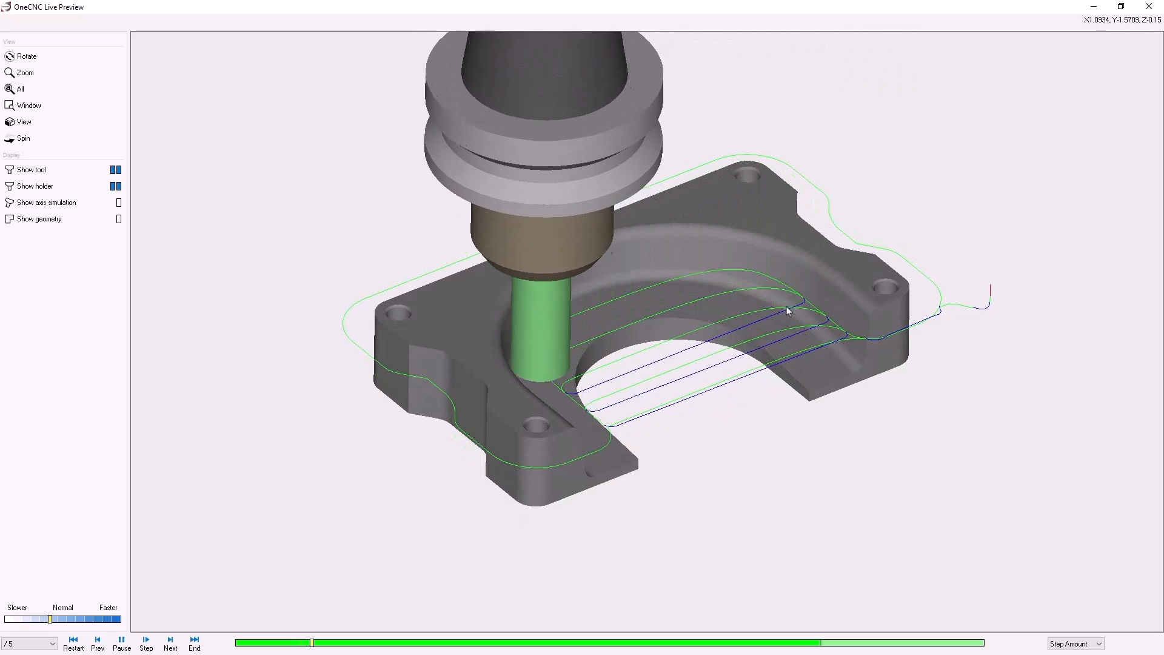
{"action": "left_click", "coordinate": [66, 619]}
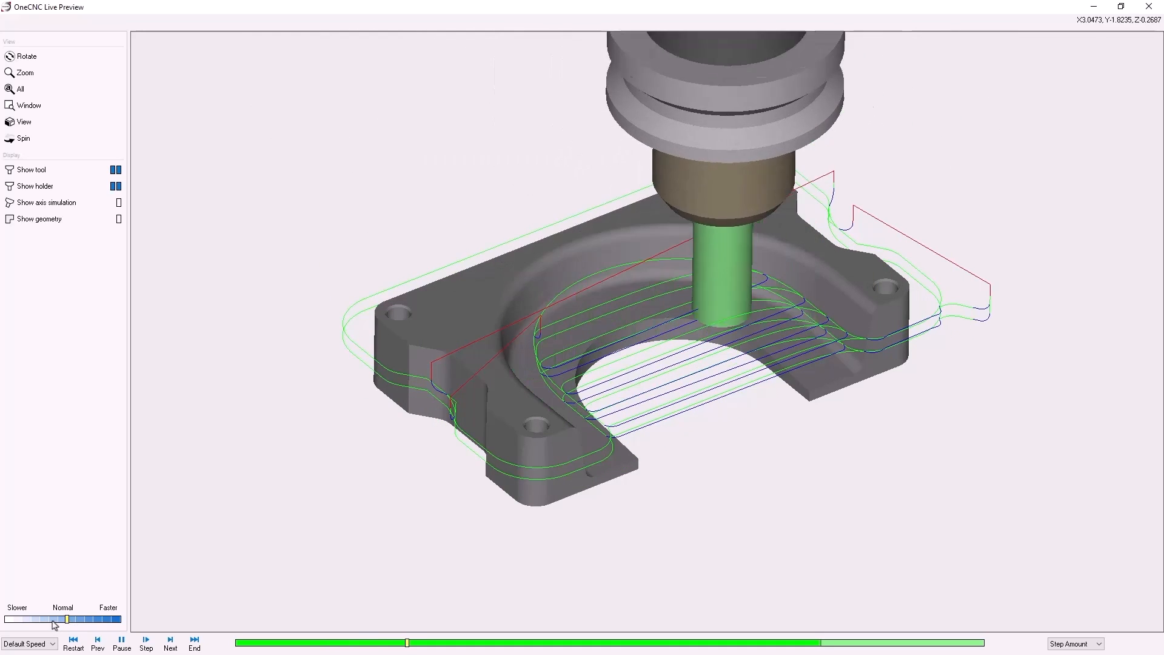
{"action": "left_click", "coordinate": [47, 620]}
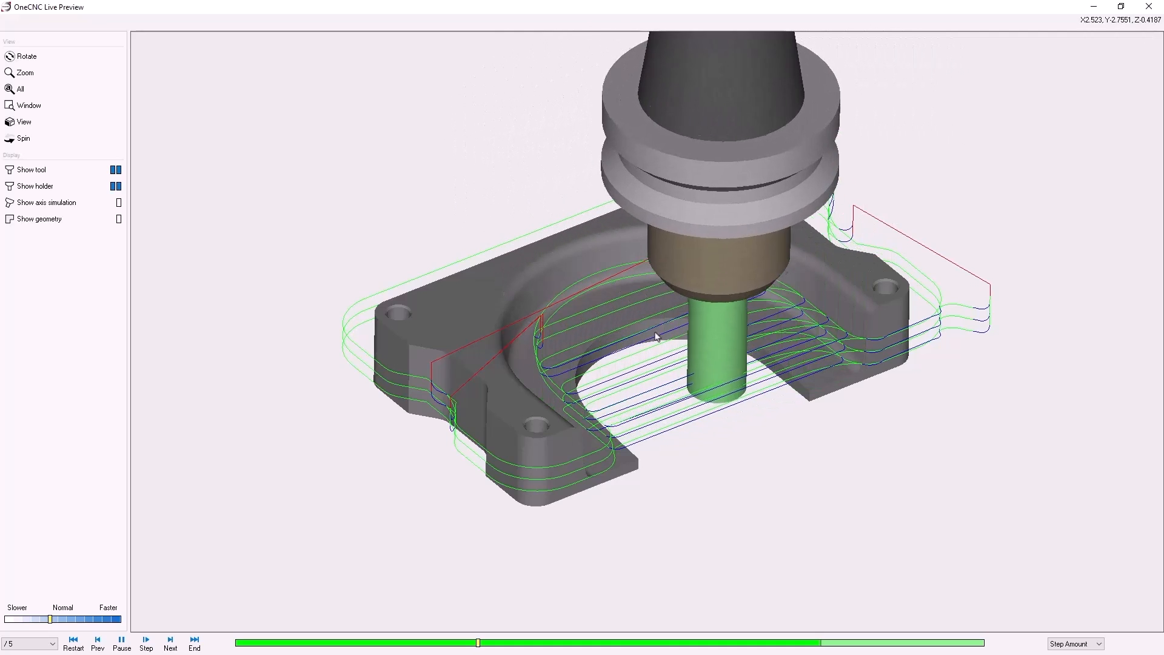
{"action": "scroll", "coordinate": [655, 342], "scroll_direction": "up", "scroll_amount": 3}
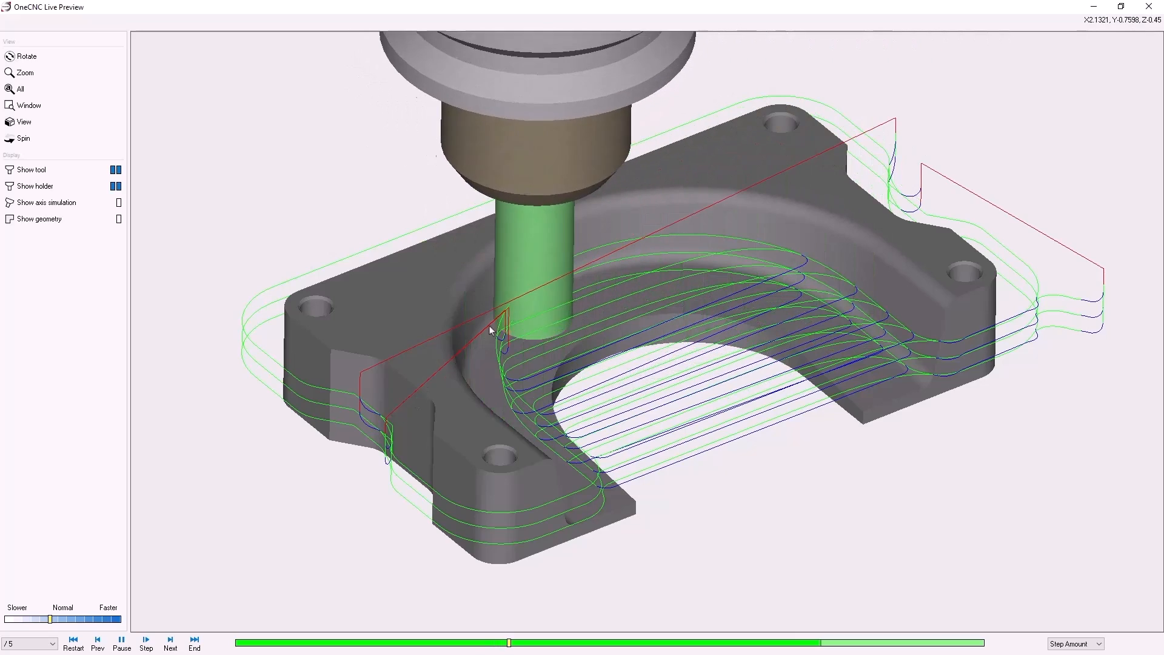
{"action": "mouse_move", "coordinate": [640, 373]}
{"action": "middle_mouse_down"}
{"action": "mouse_move", "coordinate": [645, 364]}
{"action": "mouse_move", "coordinate": [646, 375]}
{"action": "middle_mouse_up"}
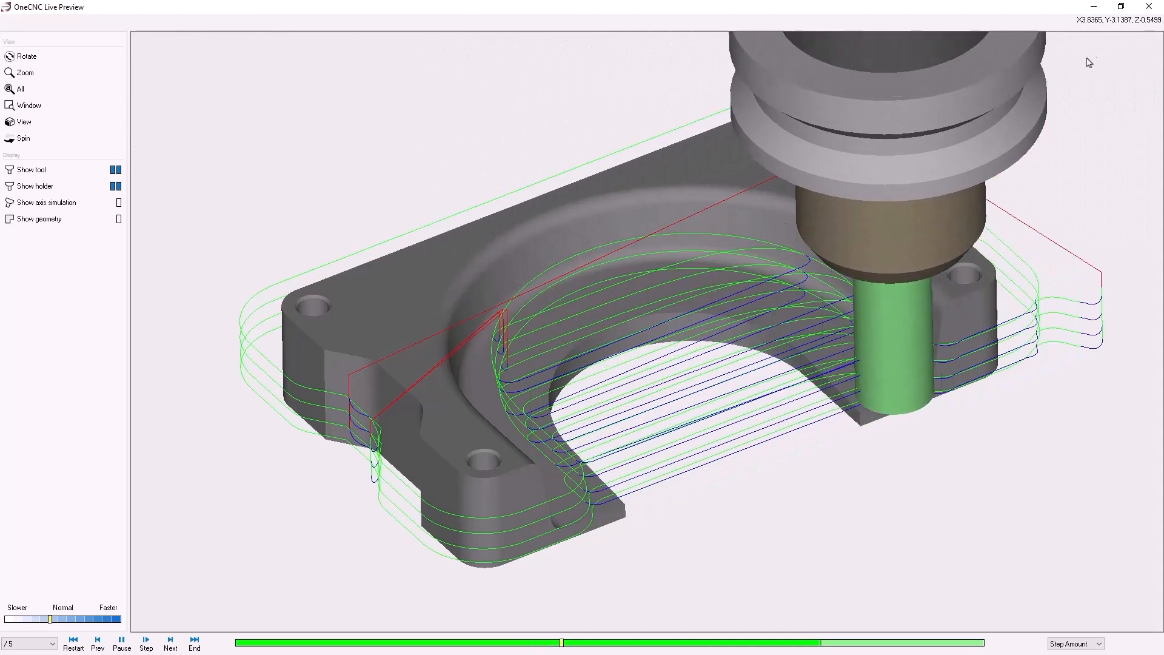
{"action": "left_click", "coordinate": [1149, 6]}
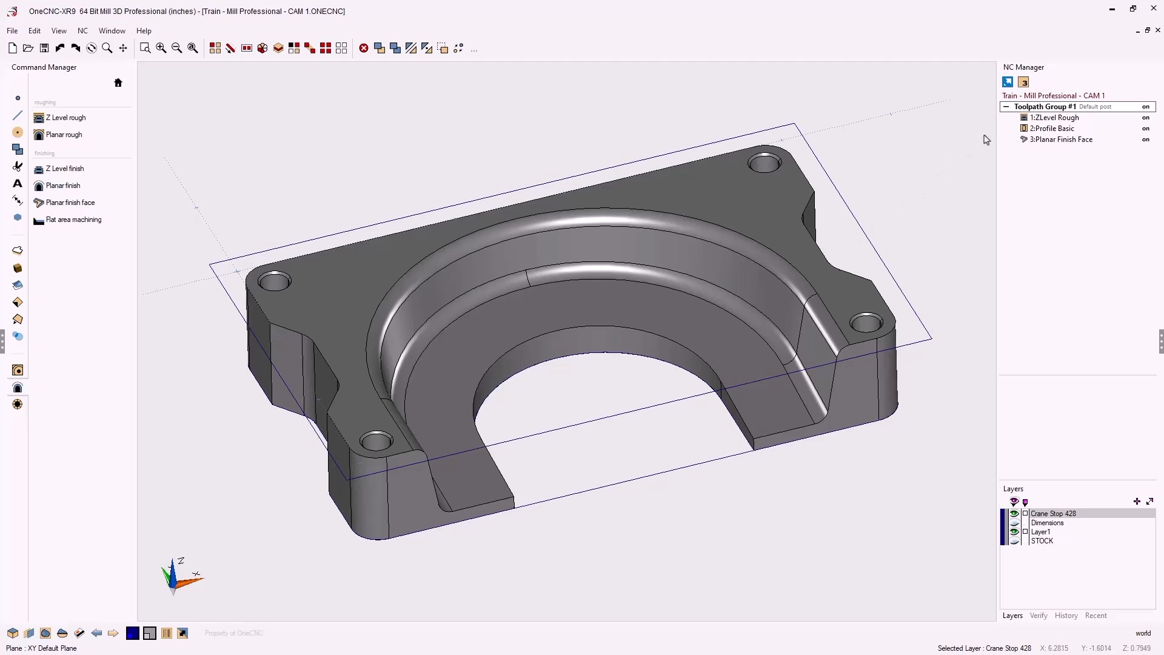
Open NC Solid Verification for Toolpath Group #1 and set the stock to Stock Model
{"action": "right_click", "coordinate": [1054, 110]}
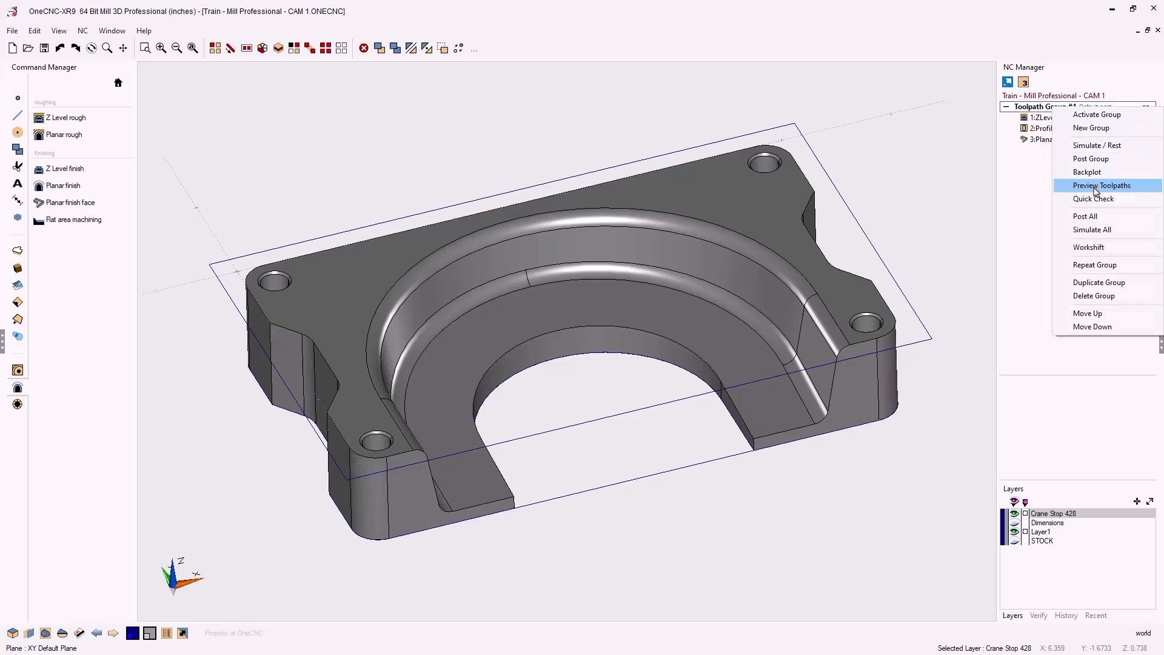
{"action": "left_click", "coordinate": [1097, 147]}
{"action": "left_click_drag", "start_coordinate": [666, 198], "coordinate": [358, 80]}
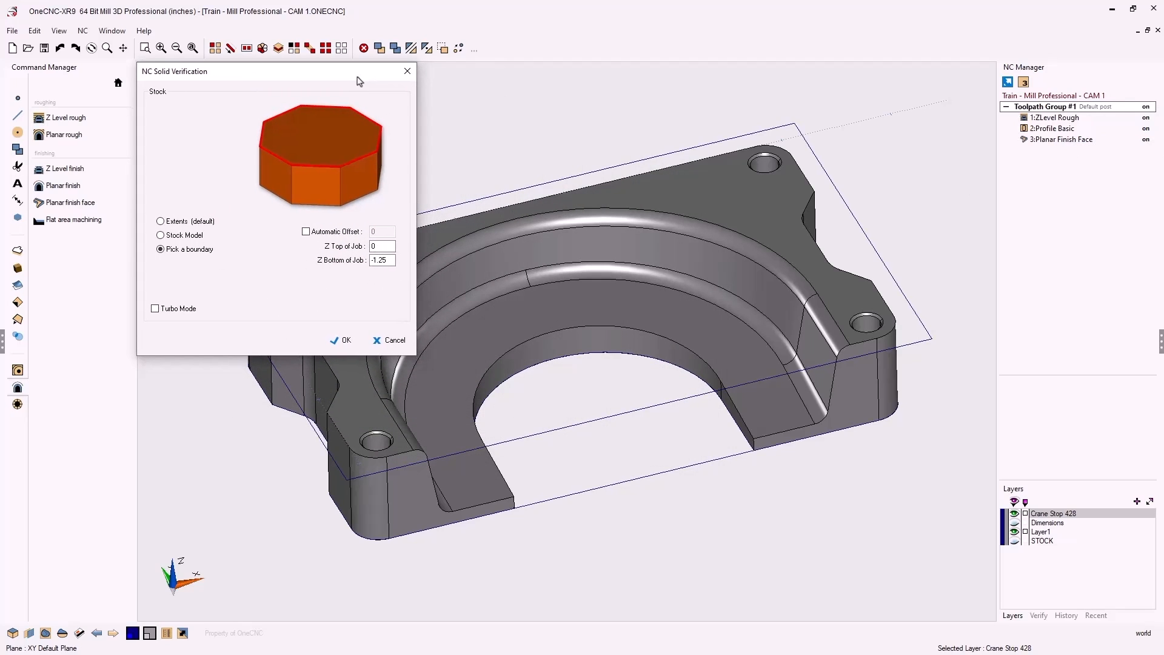
{"action": "left_click", "coordinate": [161, 222]}
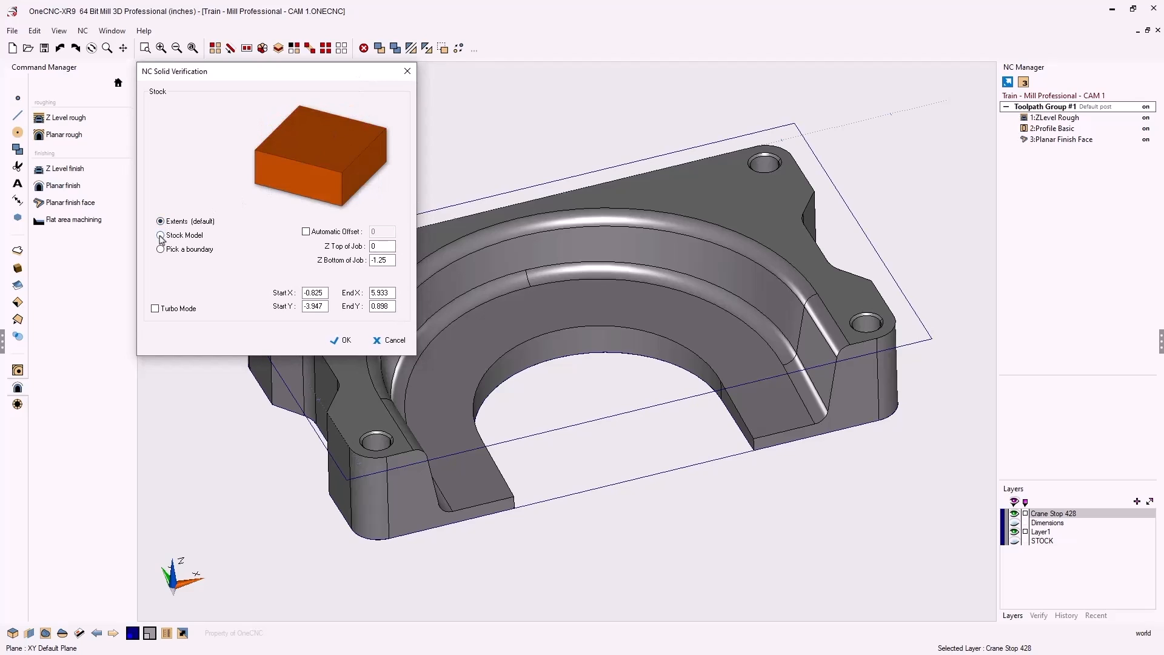
{"action": "left_click", "coordinate": [160, 236]}
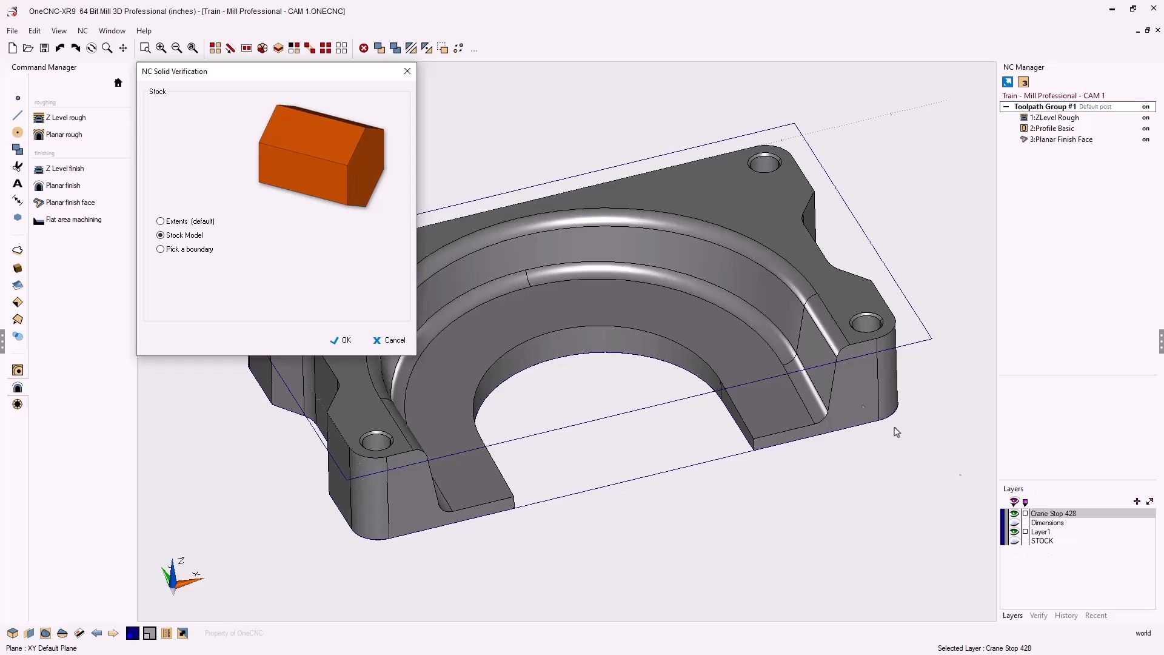
{"action": "left_click", "coordinate": [161, 249]}
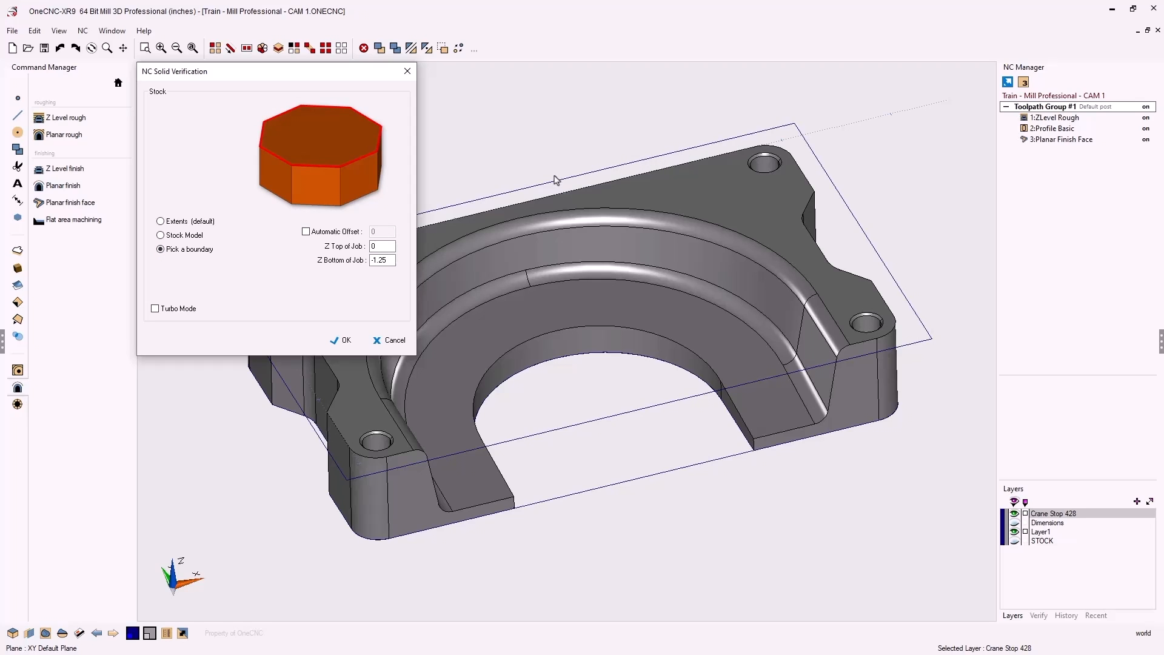
{"action": "left_click", "coordinate": [161, 236]}
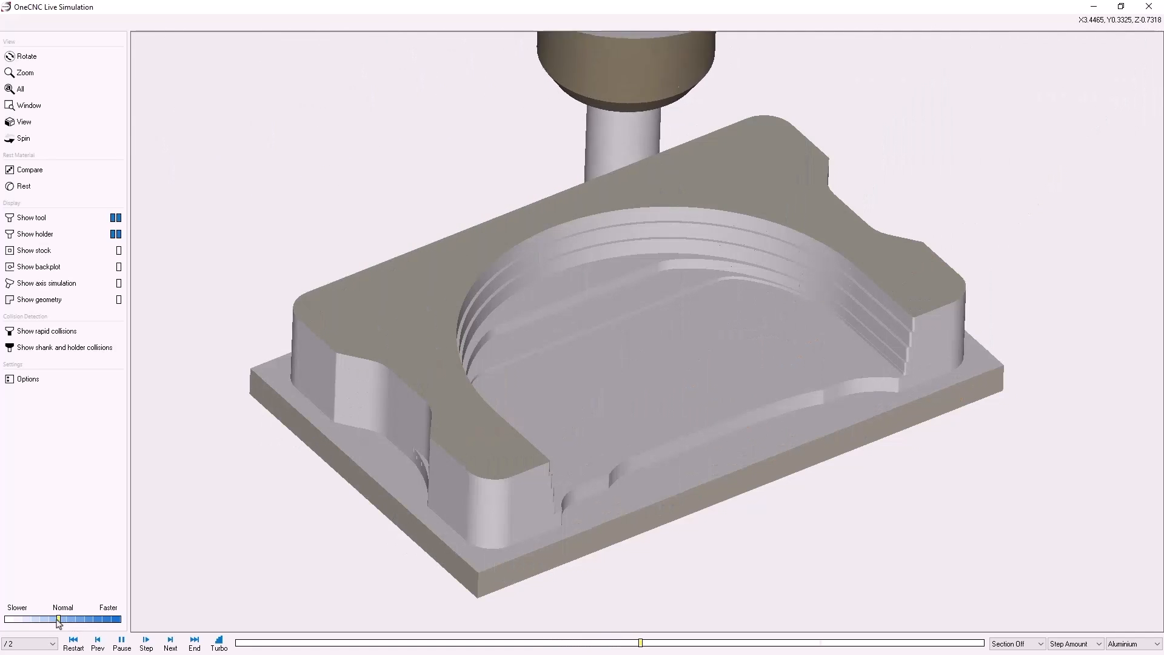
Run the simulation at x2 while toggling tool, holder and backplot display
{"action": "mouse_move", "coordinate": [67, 621]}
{"action": "left_mouse_down"}
{"action": "mouse_move", "coordinate": [76, 622]}
{"action": "mouse_move", "coordinate": [66, 622]}
{"action": "left_mouse_up"}
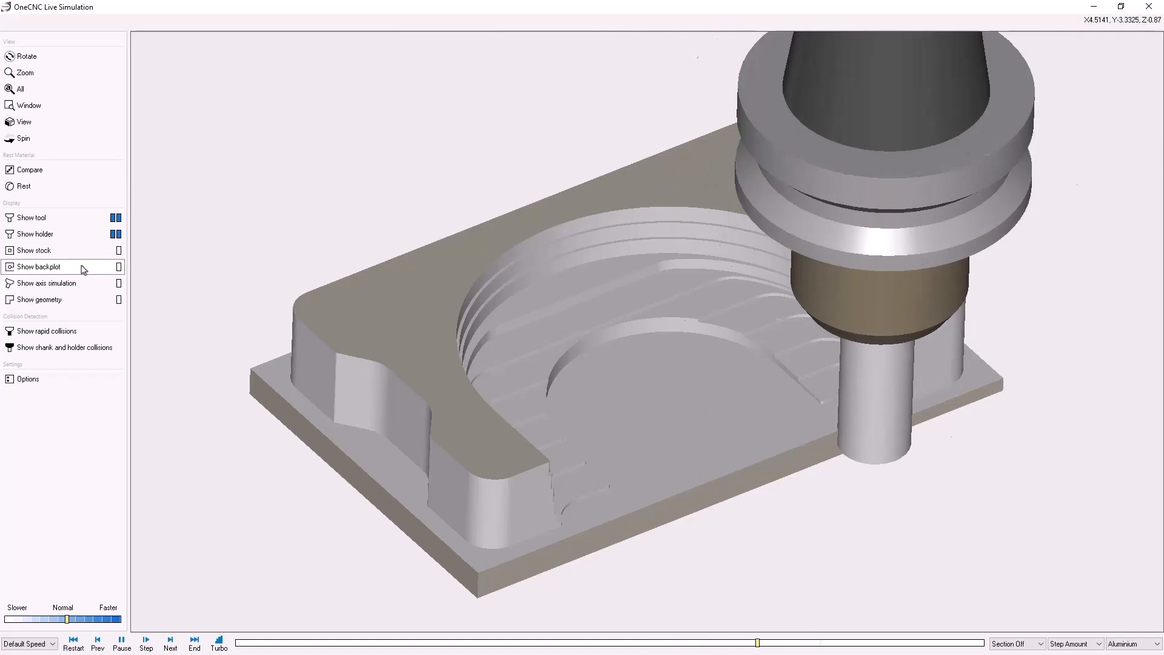
{"action": "left_click", "coordinate": [117, 234]}
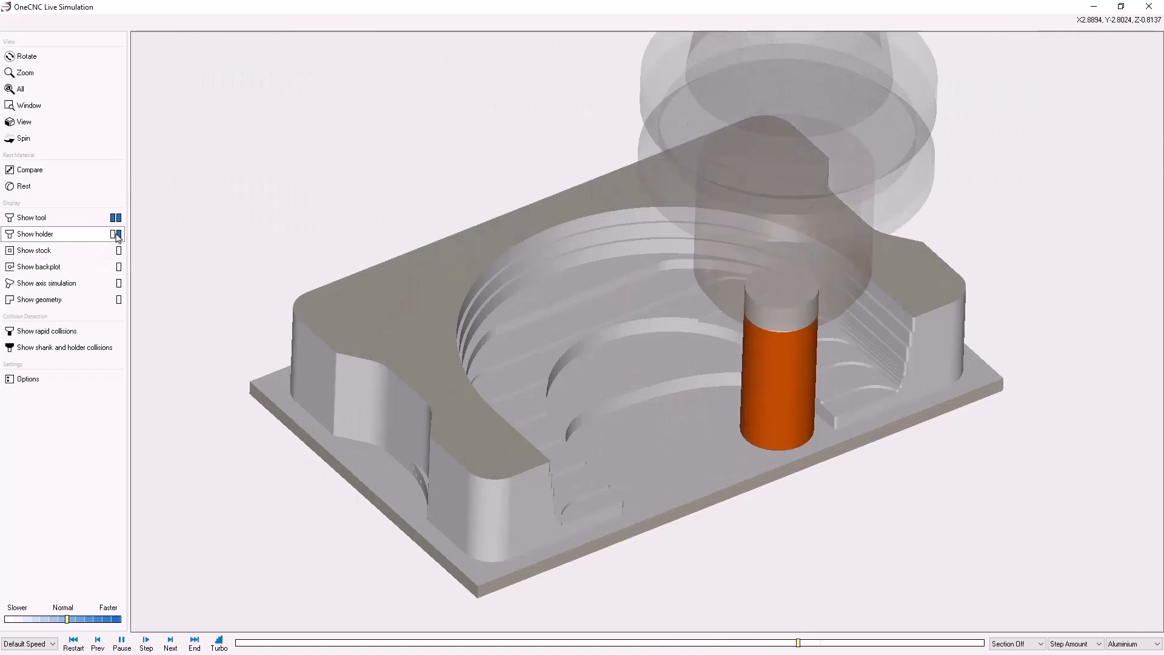
{"action": "left_click", "coordinate": [118, 237]}
{"action": "left_click", "coordinate": [118, 237]}
{"action": "left_click", "coordinate": [117, 236]}
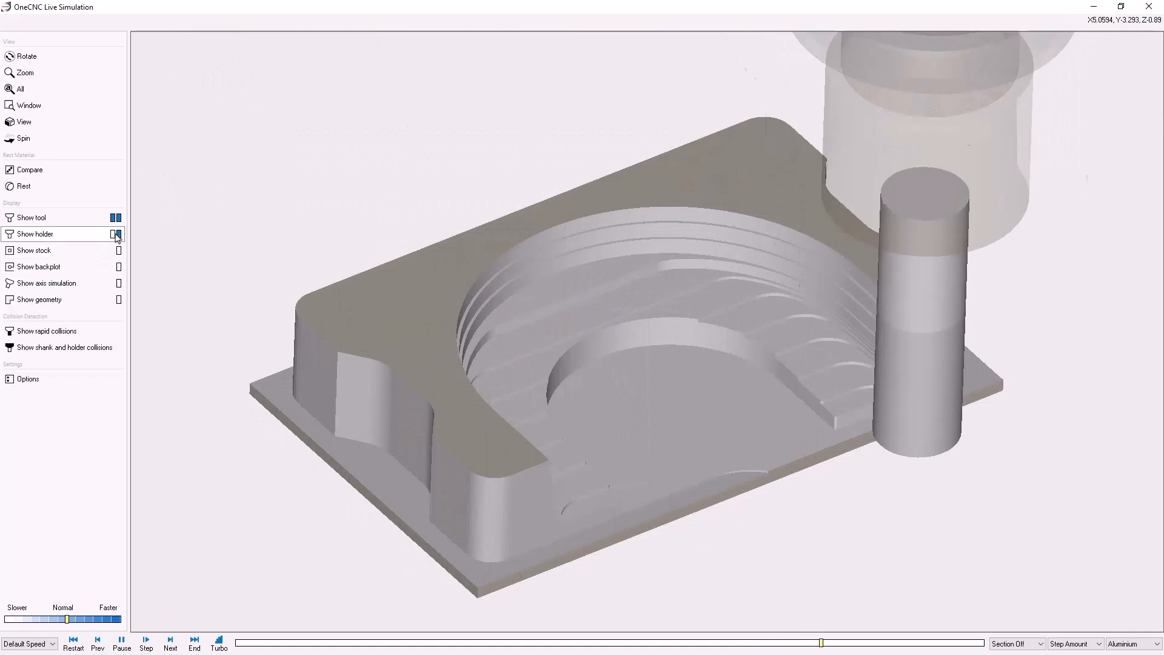
{"action": "left_click", "coordinate": [115, 223]}
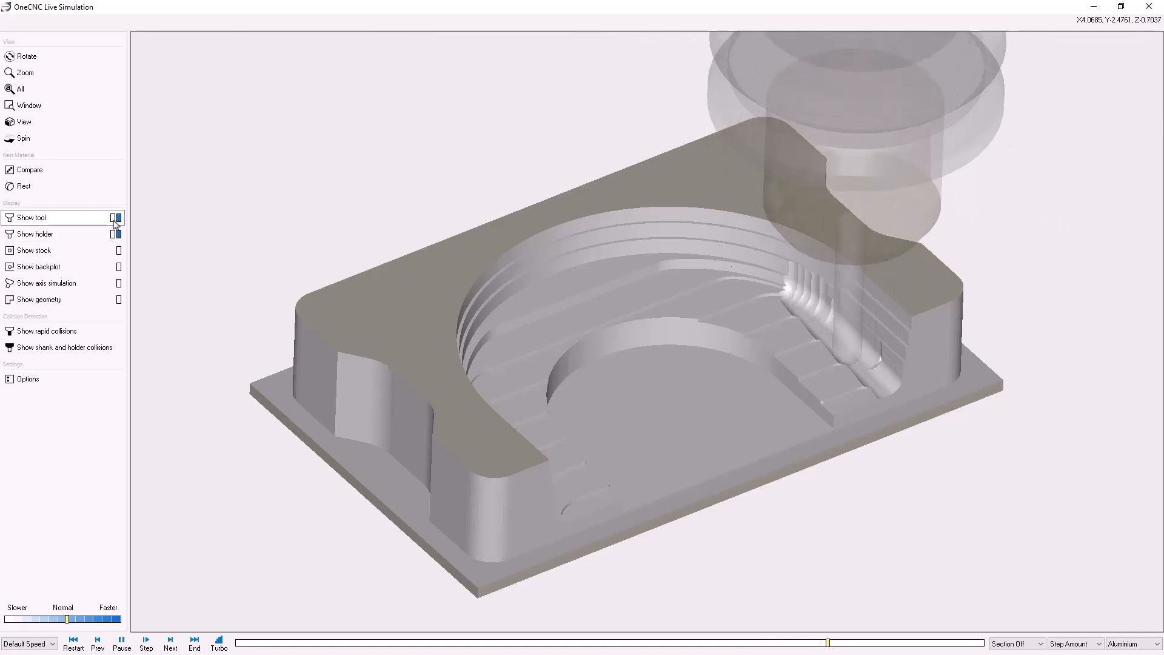
{"action": "left_click", "coordinate": [115, 219]}
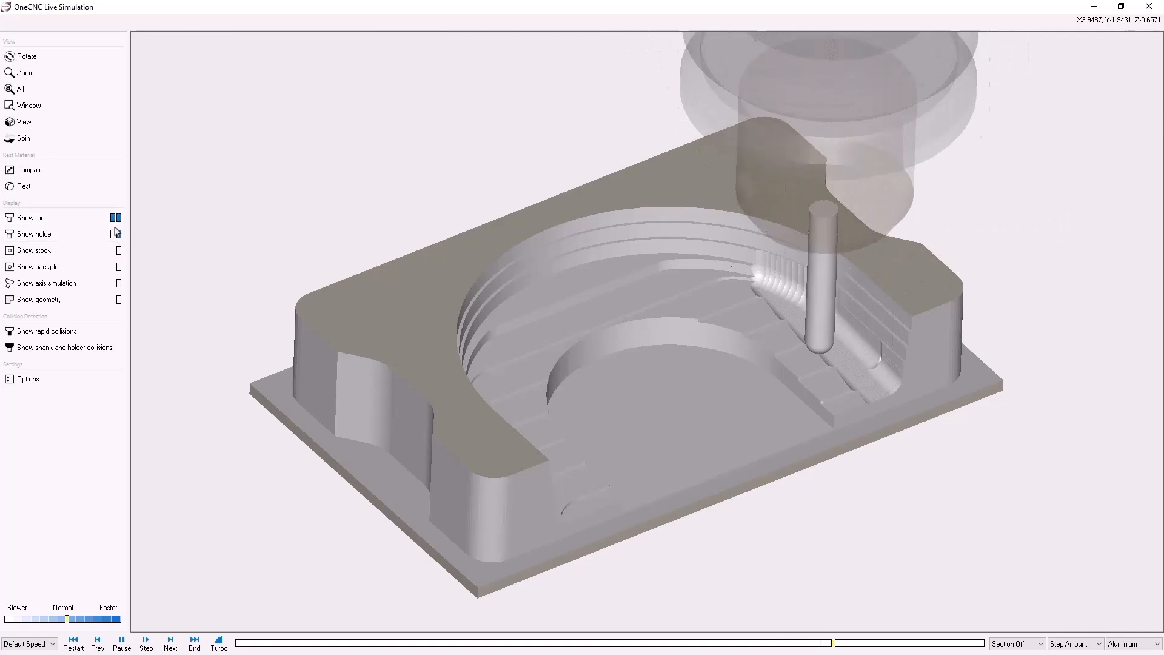
{"action": "left_click", "coordinate": [114, 234]}
{"action": "left_click", "coordinate": [116, 235]}
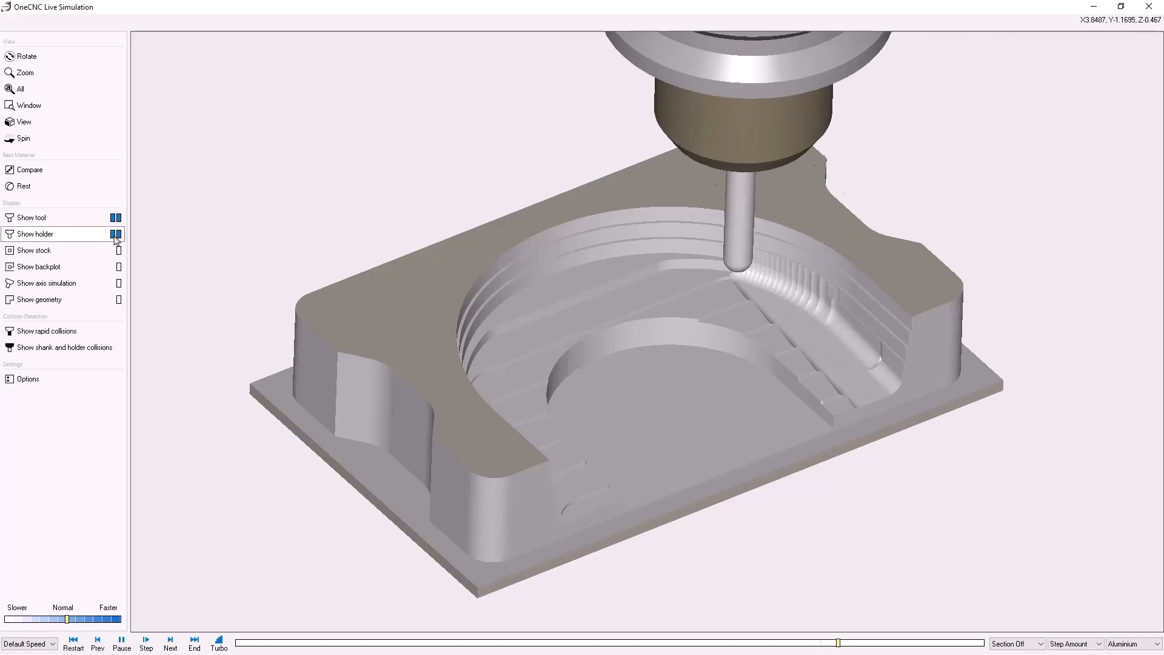
{"action": "left_click", "coordinate": [119, 267]}
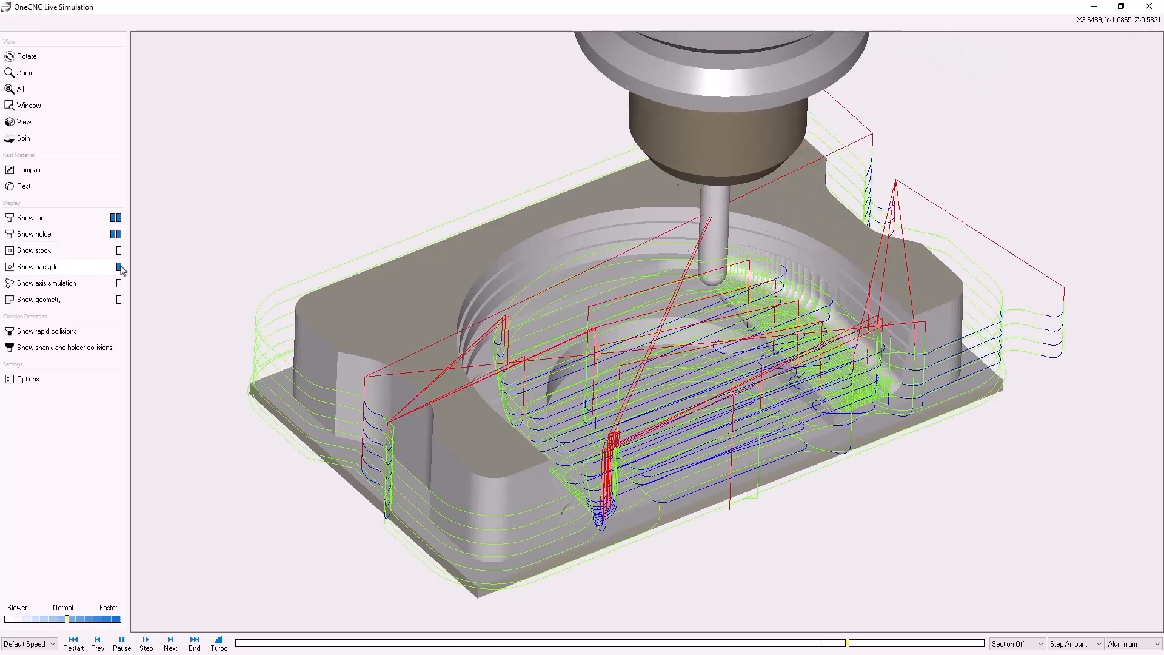
{"action": "left_click", "coordinate": [120, 268]}
{"action": "left_click", "coordinate": [120, 267]}
{"action": "left_click", "coordinate": [120, 267]}
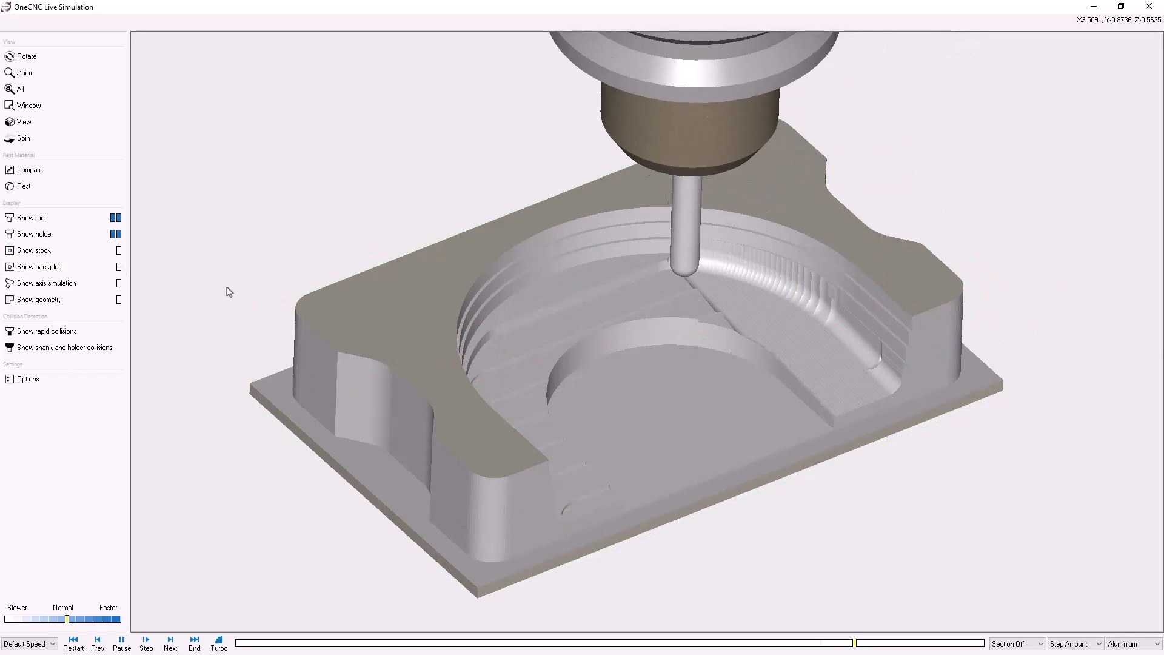
Raise the simulation speed to x5, inspect the finished part, and close the simulation
{"action": "middle_click_drag", "start_coordinate": [564, 371], "coordinate": [591, 355]}
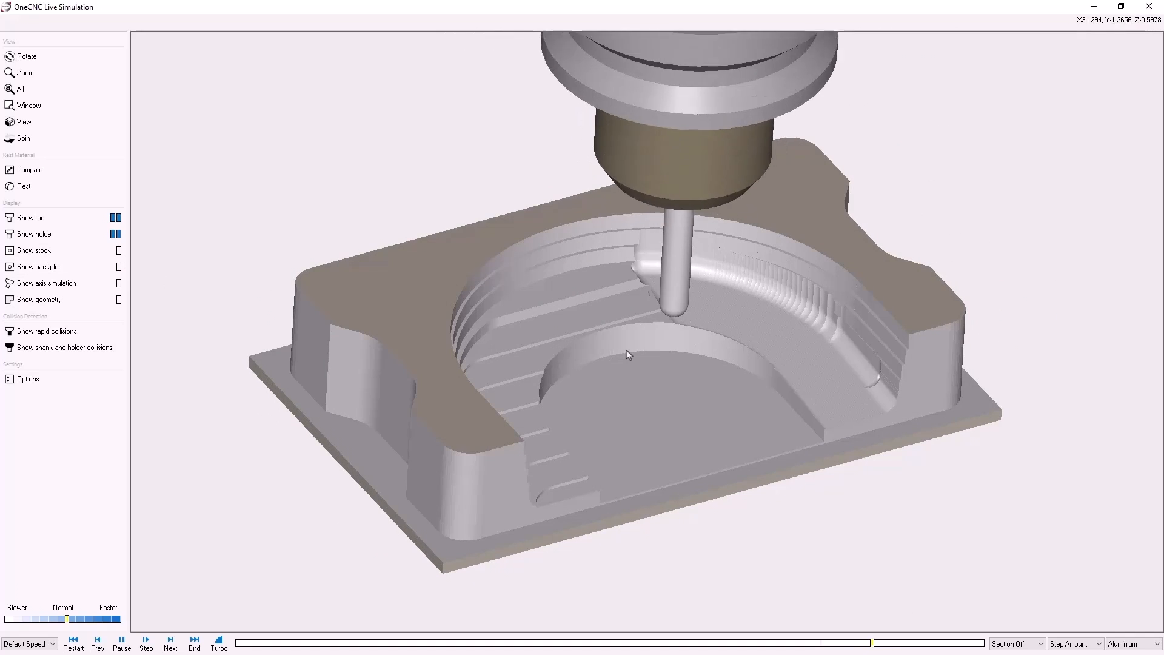
{"action": "scroll", "coordinate": [627, 350], "scroll_direction": "up", "scroll_amount": 1}
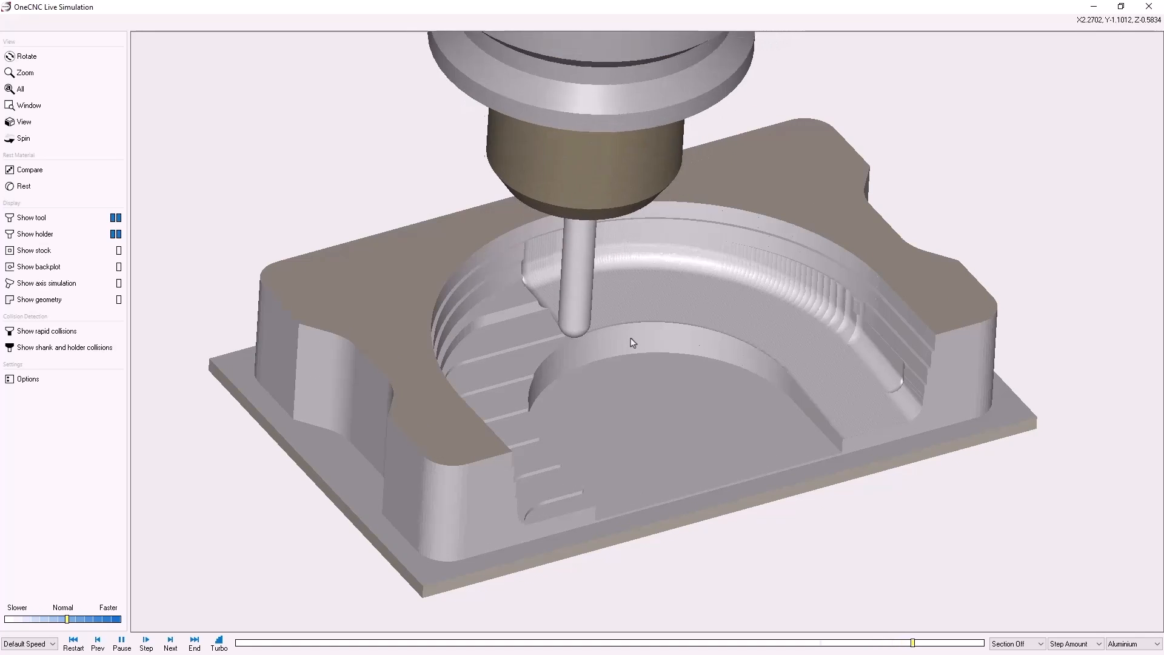
{"action": "left_click", "coordinate": [78, 619]}
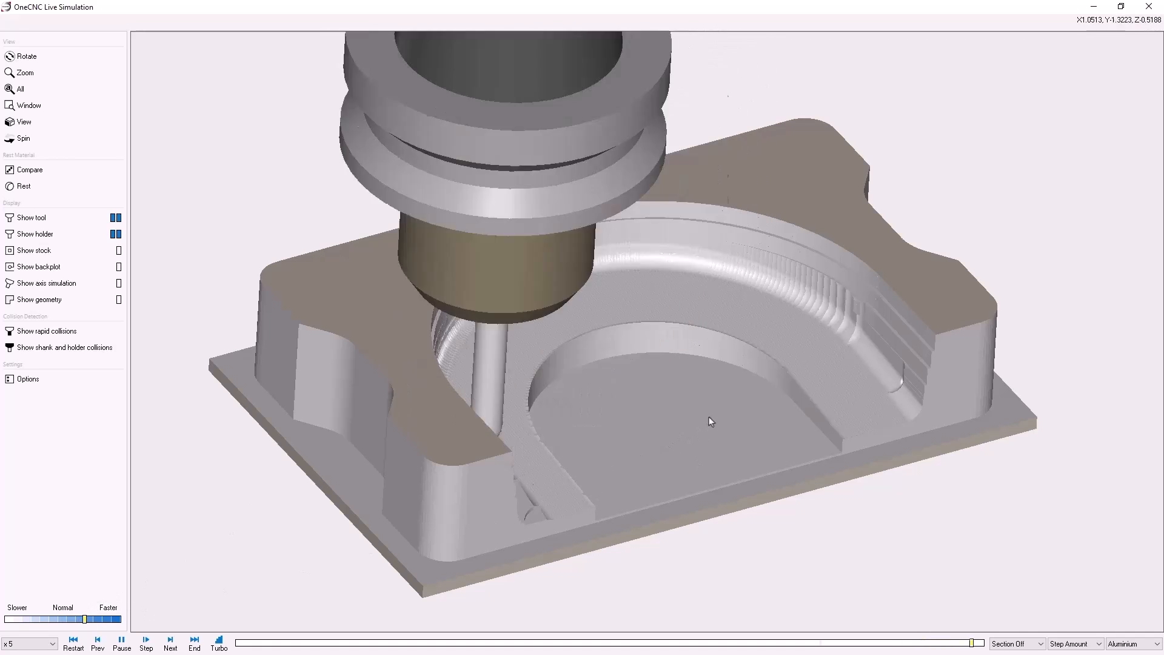
{"action": "mouse_move", "coordinate": [731, 395]}
{"action": "middle_mouse_down"}
{"action": "mouse_move", "coordinate": [698, 388]}
{"action": "mouse_move", "coordinate": [681, 403]}
{"action": "mouse_move", "coordinate": [735, 408]}
{"action": "mouse_move", "coordinate": [726, 411]}
{"action": "middle_mouse_up"}
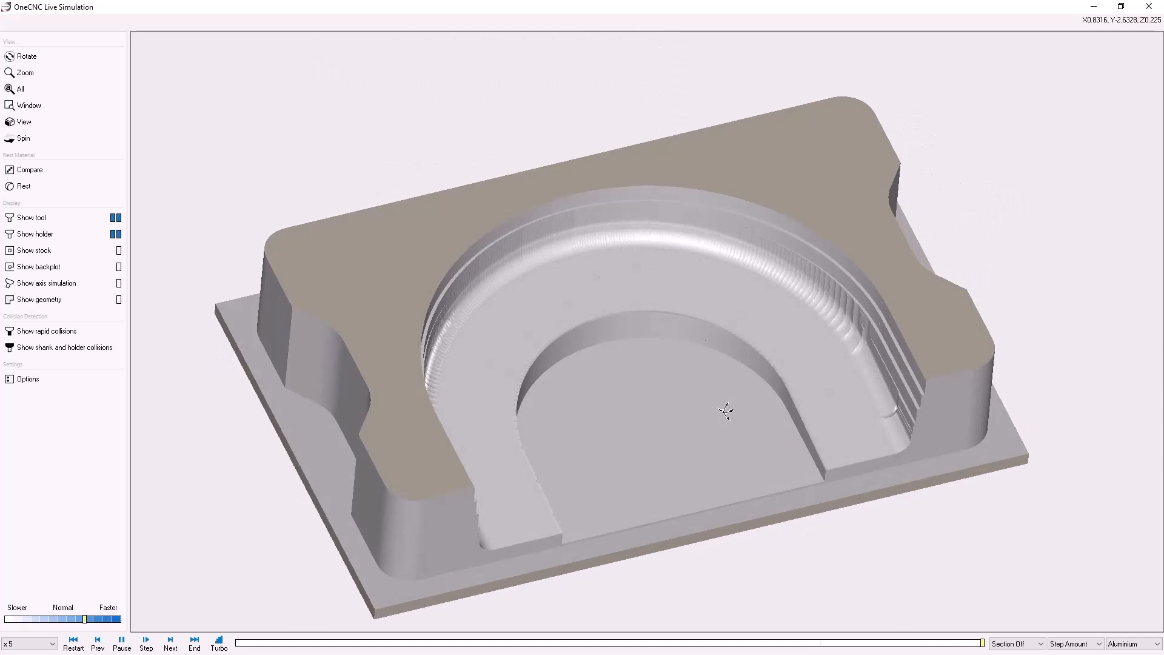
{"action": "left_click", "coordinate": [1149, 7]}
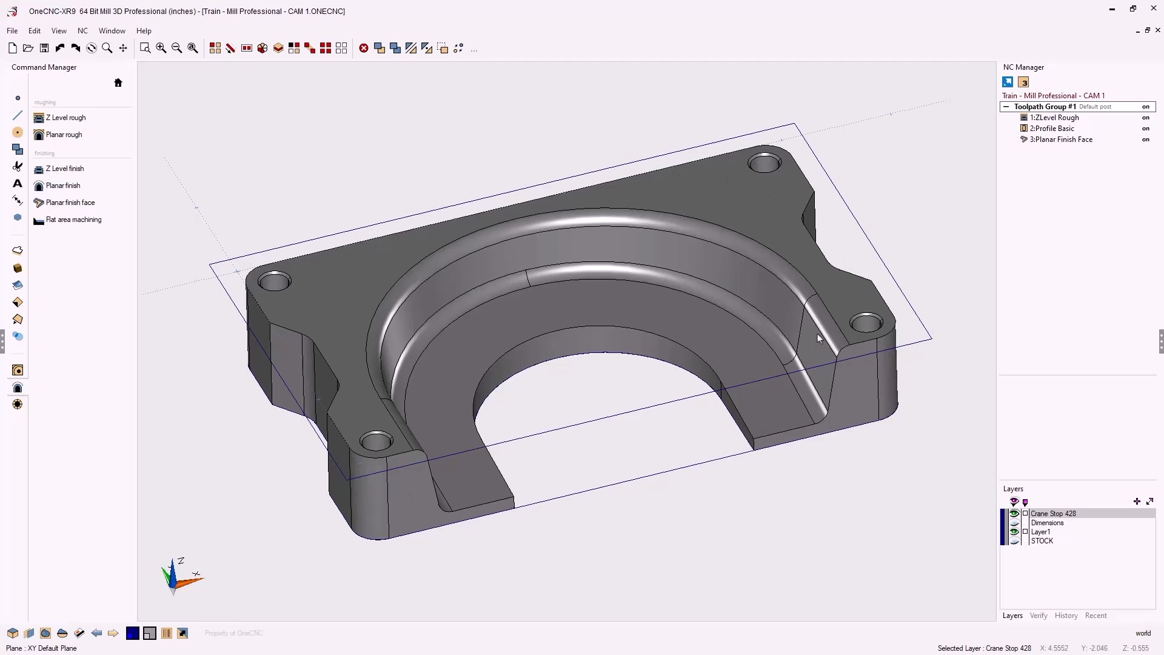
Switch to the Top standard view and zoom and pan to centre the part
{"action": "right_click", "coordinate": [871, 478]}
{"action": "left_click", "coordinate": [869, 477]}
{"action": "scroll", "coordinate": [821, 483], "scroll_direction": "down", "scroll_amount": 2}
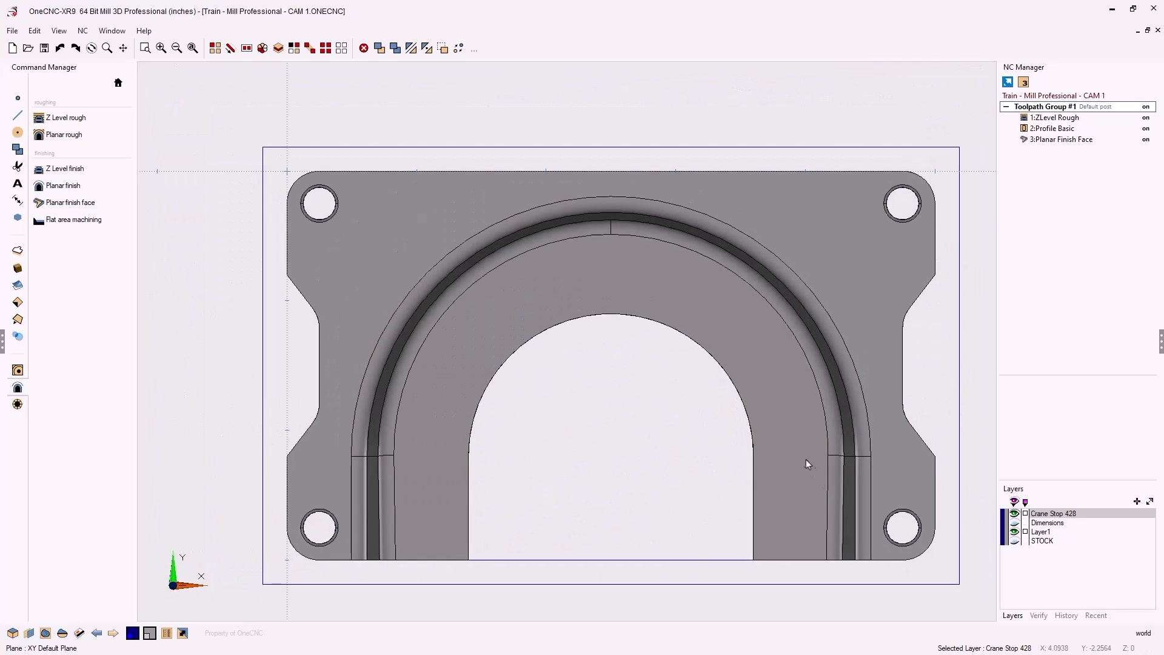
{"action": "middle_click_drag", "start_coordinate": [768, 439], "coordinate": [755, 420]}
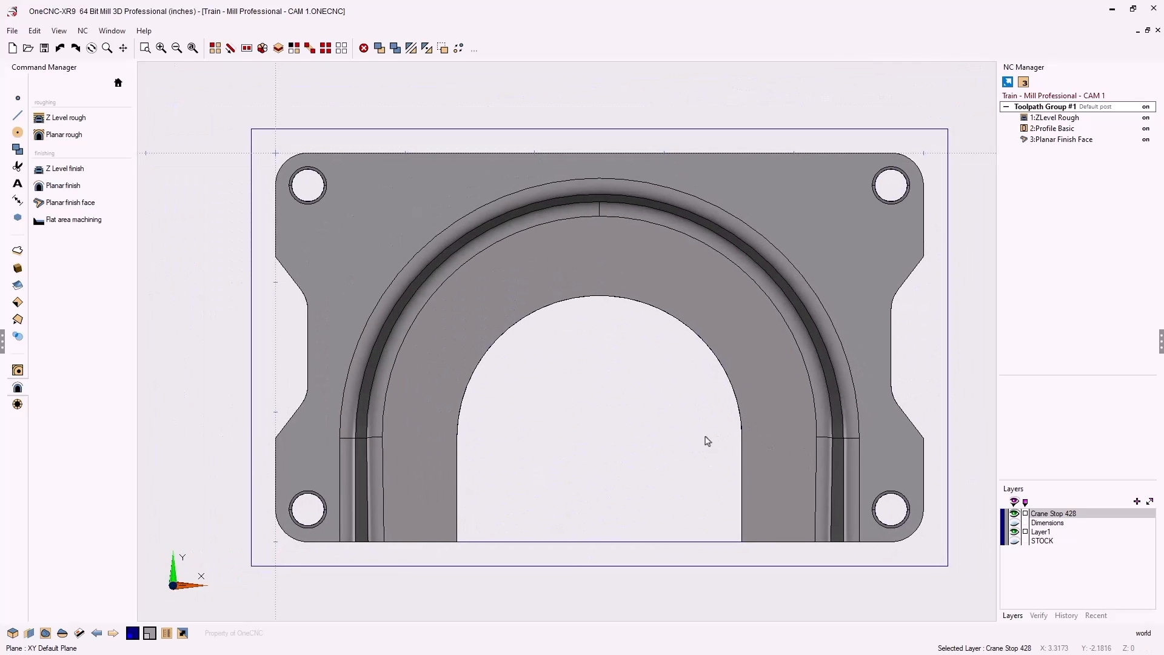
Draw a 4.0938 x 2.9062 rectangle from the part's lower left to near the top-right hole
{"action": "left_click", "coordinate": [18, 116]}
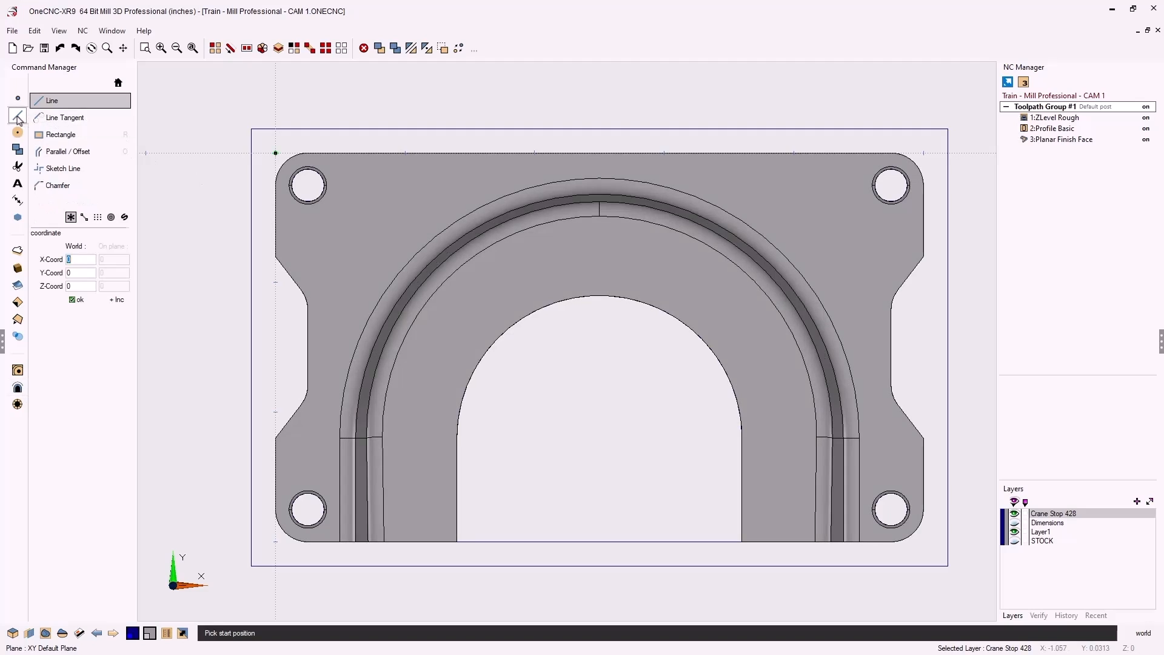
{"action": "left_click", "coordinate": [55, 134]}
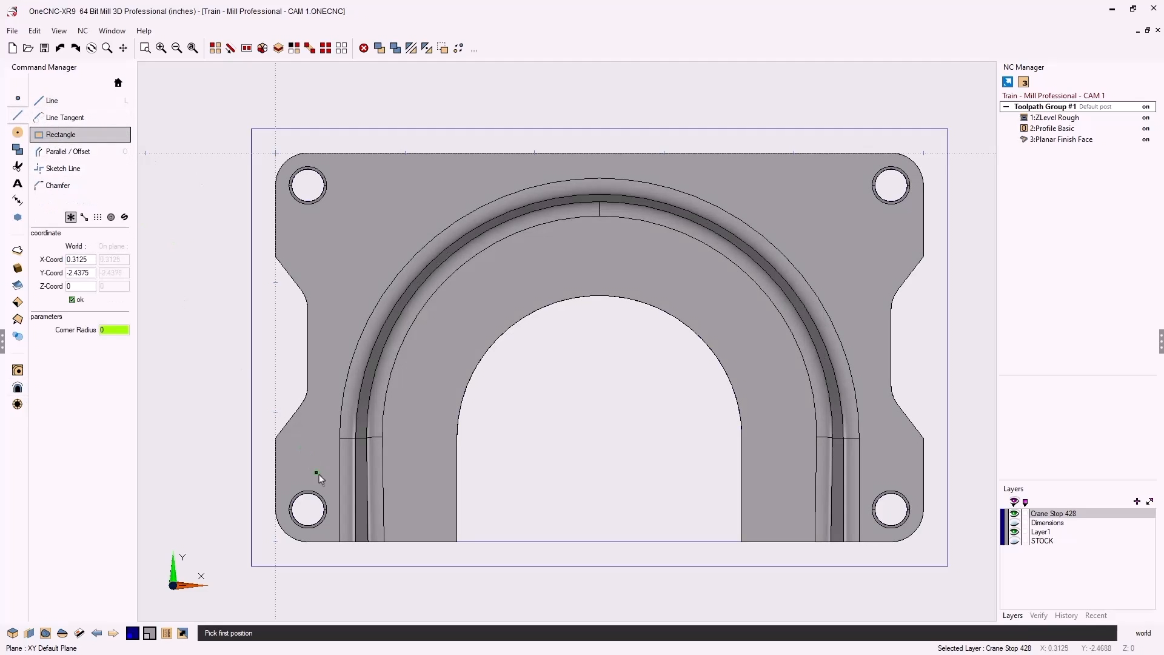
{"action": "left_click", "coordinate": [332, 549]}
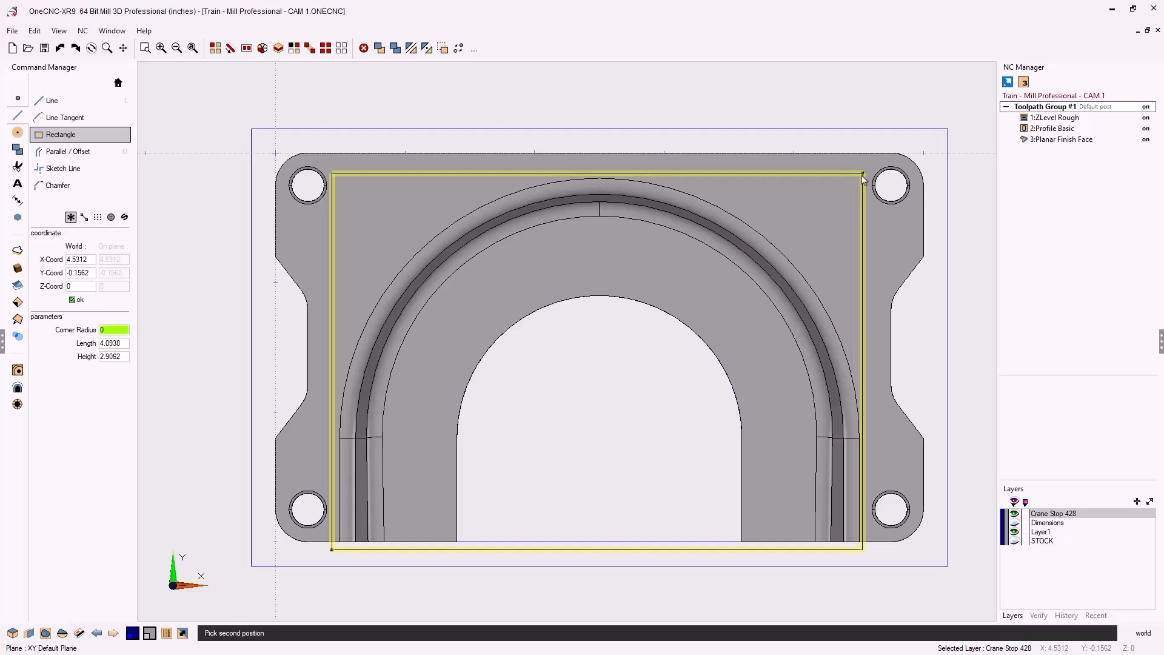
{"action": "left_click", "coordinate": [864, 180]}
{"action": "key", "text": "Escape"}
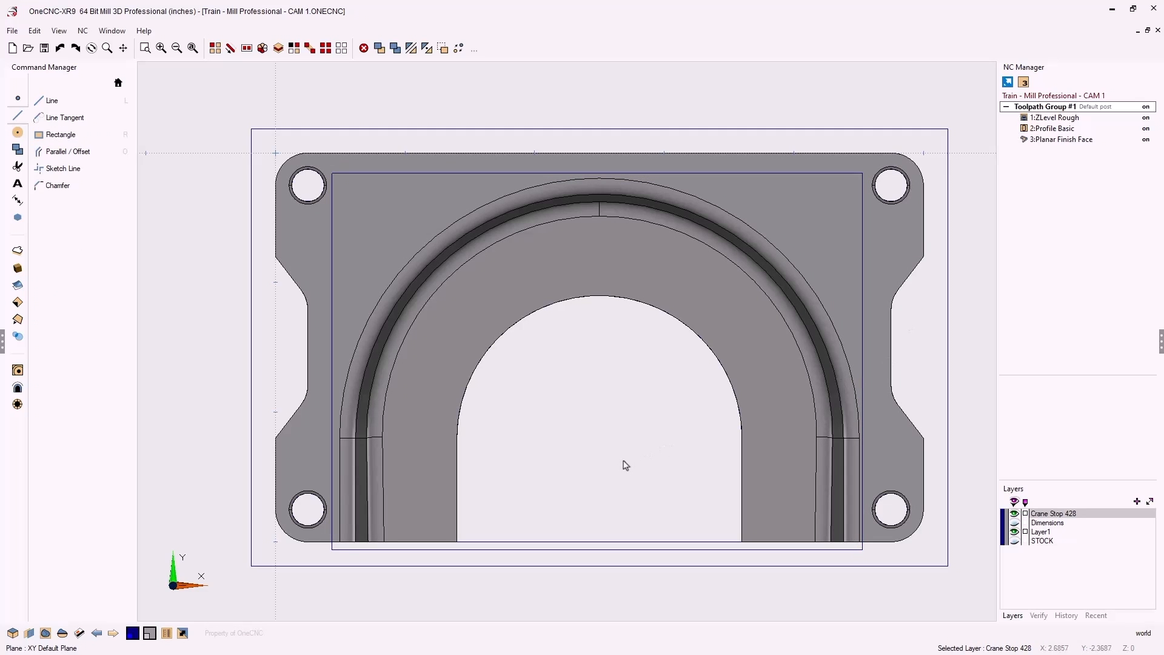
{"action": "middle_click_drag", "start_coordinate": [624, 465], "coordinate": [696, 390]}
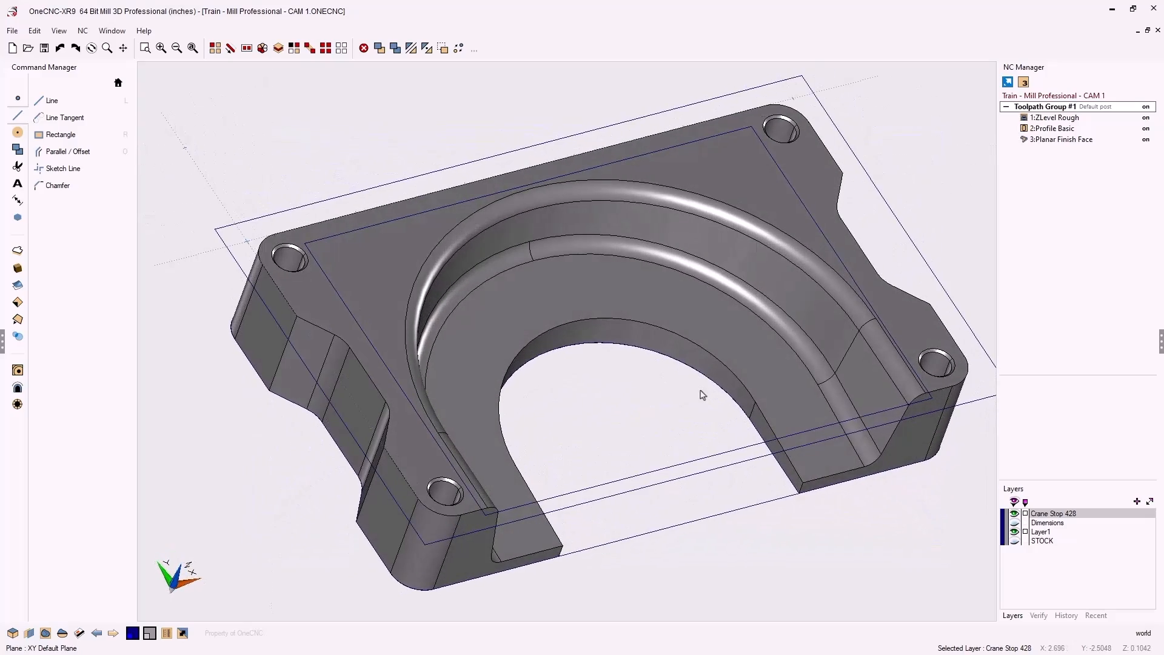
Start a 4:ZLevel Finish toolpath with the 0.25INCH BALL MILL and advance to Clearances
{"action": "left_click", "coordinate": [18, 388]}
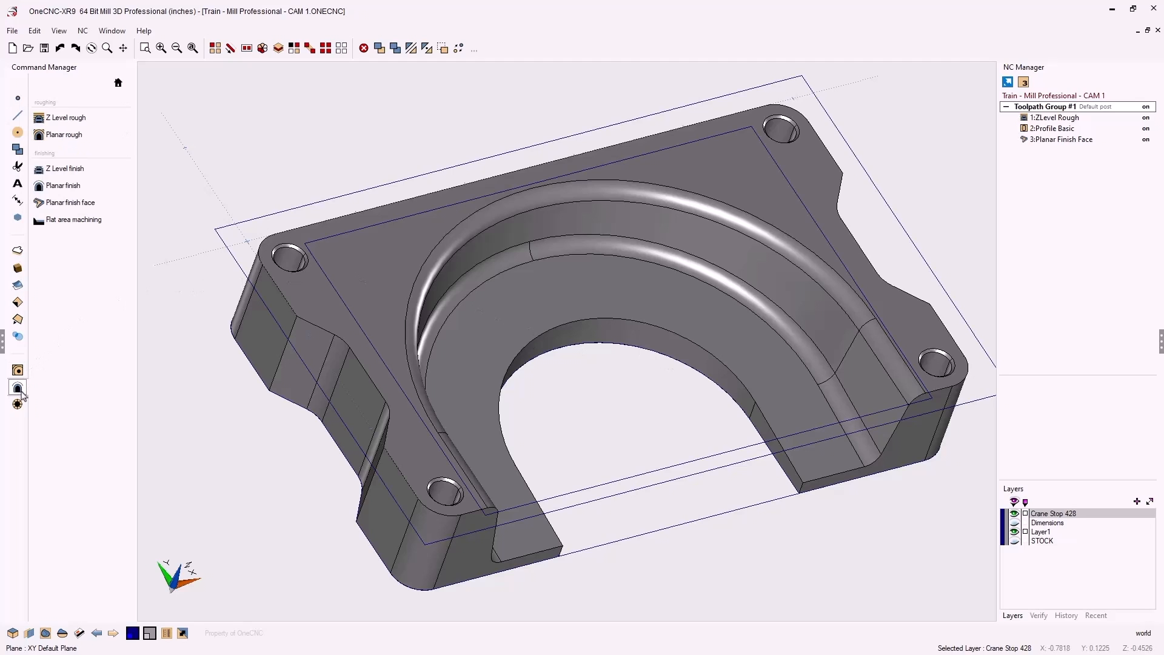
{"action": "left_click", "coordinate": [84, 177]}
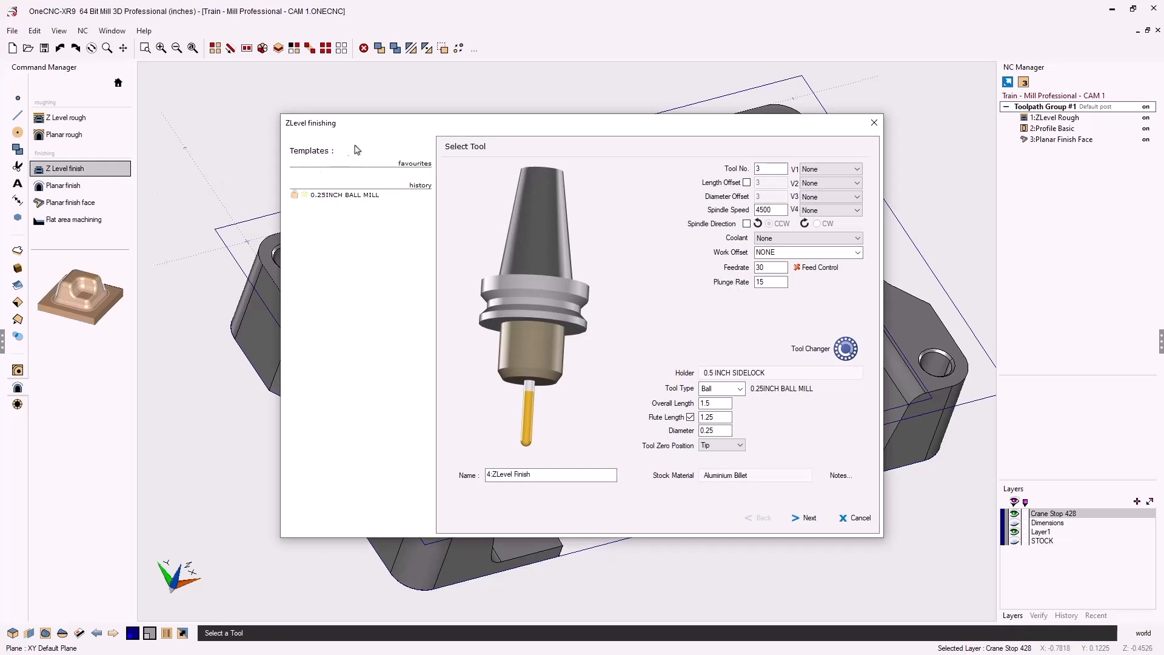
{"action": "left_click_drag", "start_coordinate": [394, 126], "coordinate": [253, 76]}
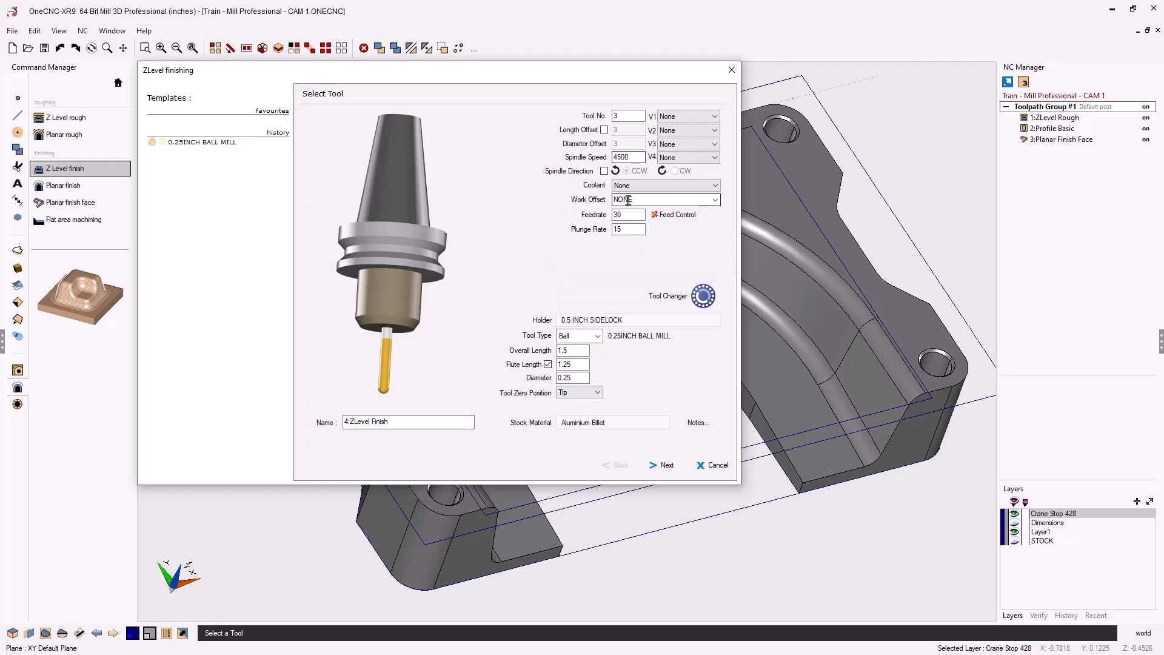
{"action": "left_click", "coordinate": [667, 467]}
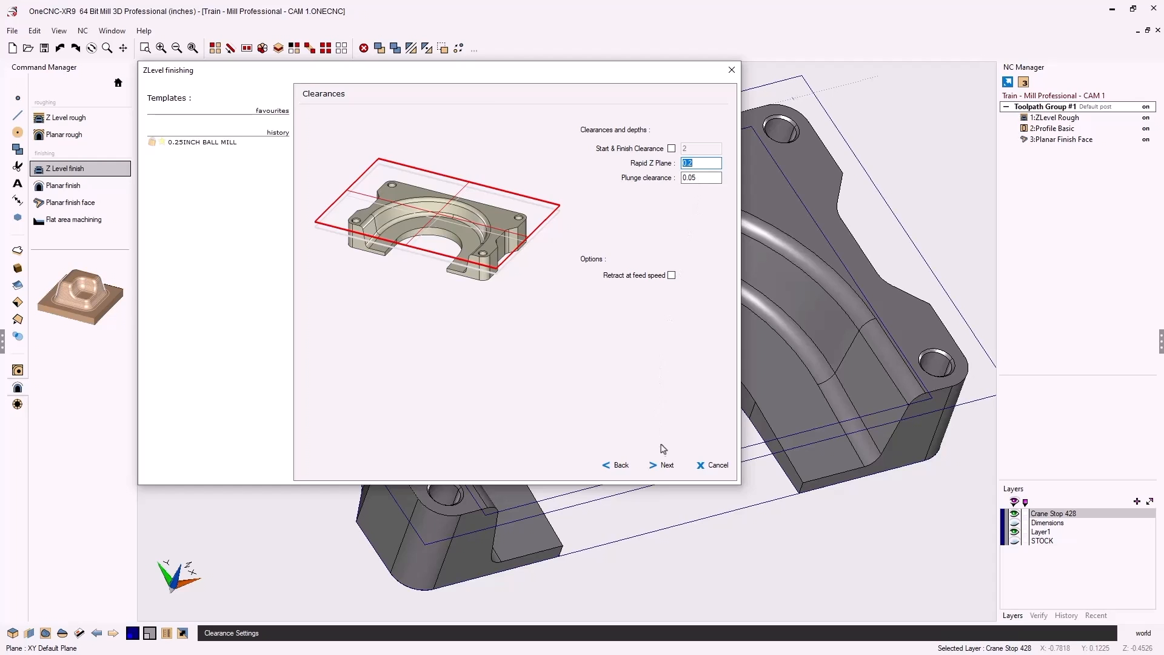
Set the Z-level finish entry to Radial Approach with a Radial Radius of 2
{"action": "left_click", "coordinate": [667, 465]}
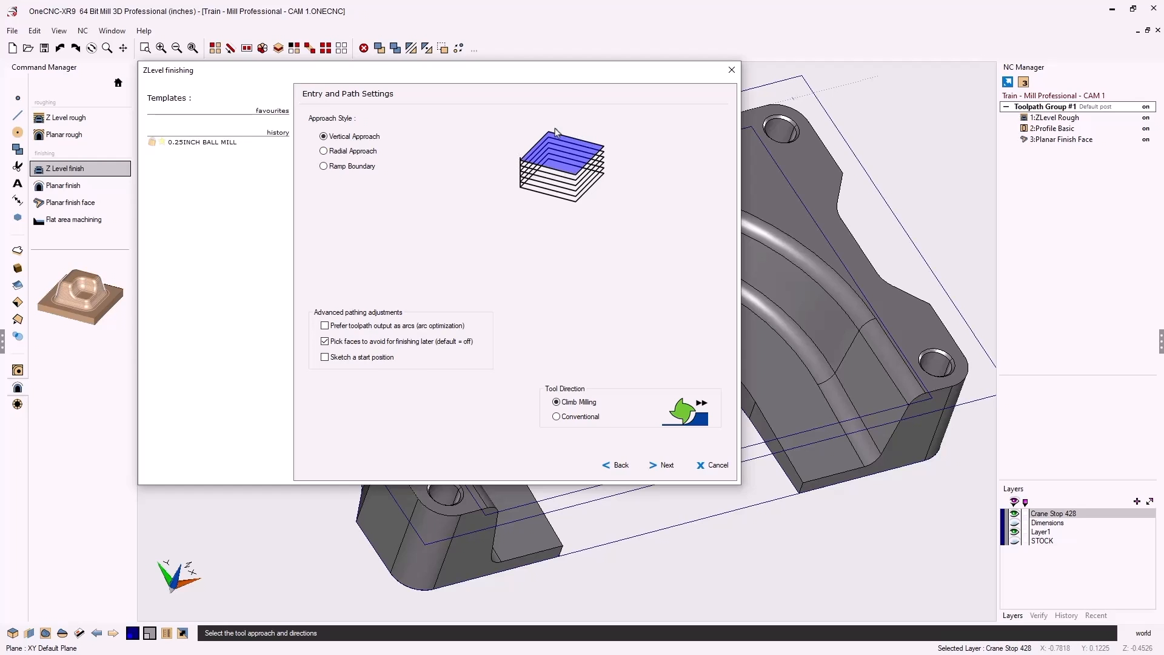
{"action": "left_click", "coordinate": [324, 152]}
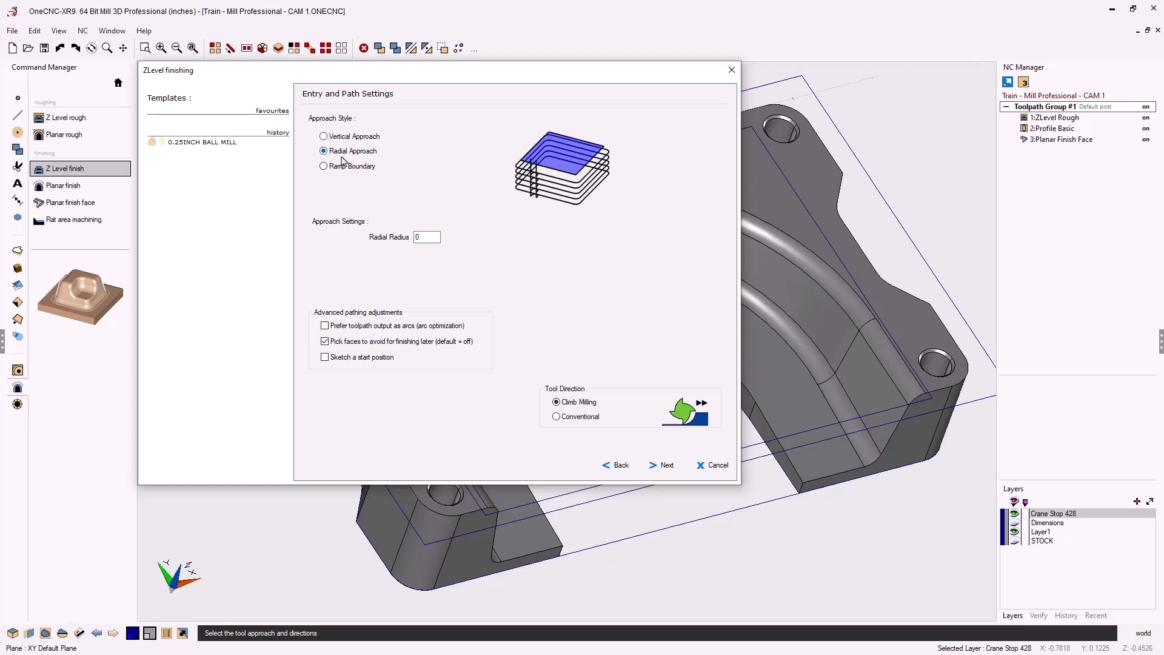
{"action": "left_click", "coordinate": [325, 167]}
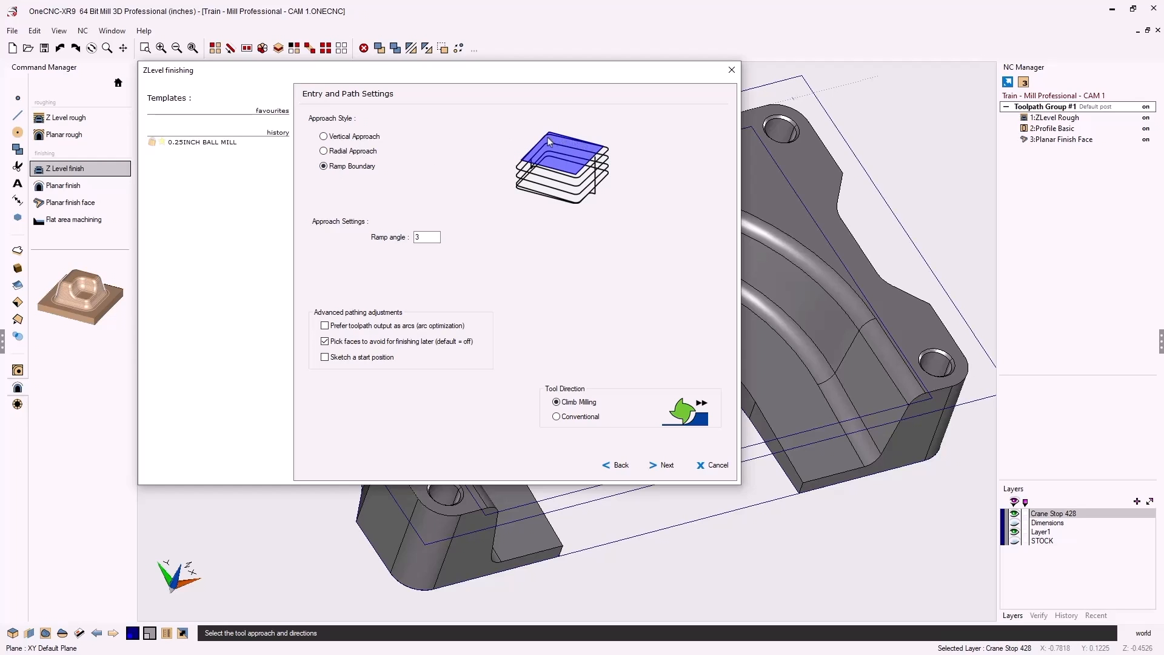
{"action": "left_click", "coordinate": [324, 151]}
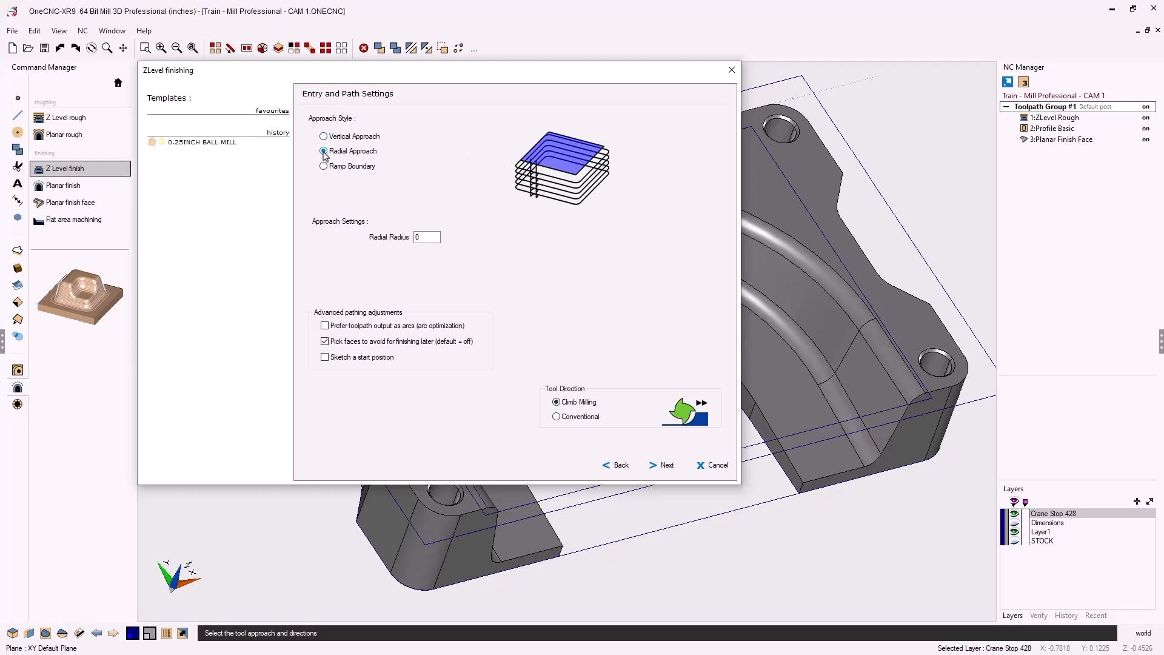
{"action": "left_click_drag", "start_coordinate": [427, 240], "coordinate": [413, 237]}
Keep Depth of Cut 0.02 and Leave for finish 0, then continue to Custom Levels
{"action": "left_click", "coordinate": [670, 466]}
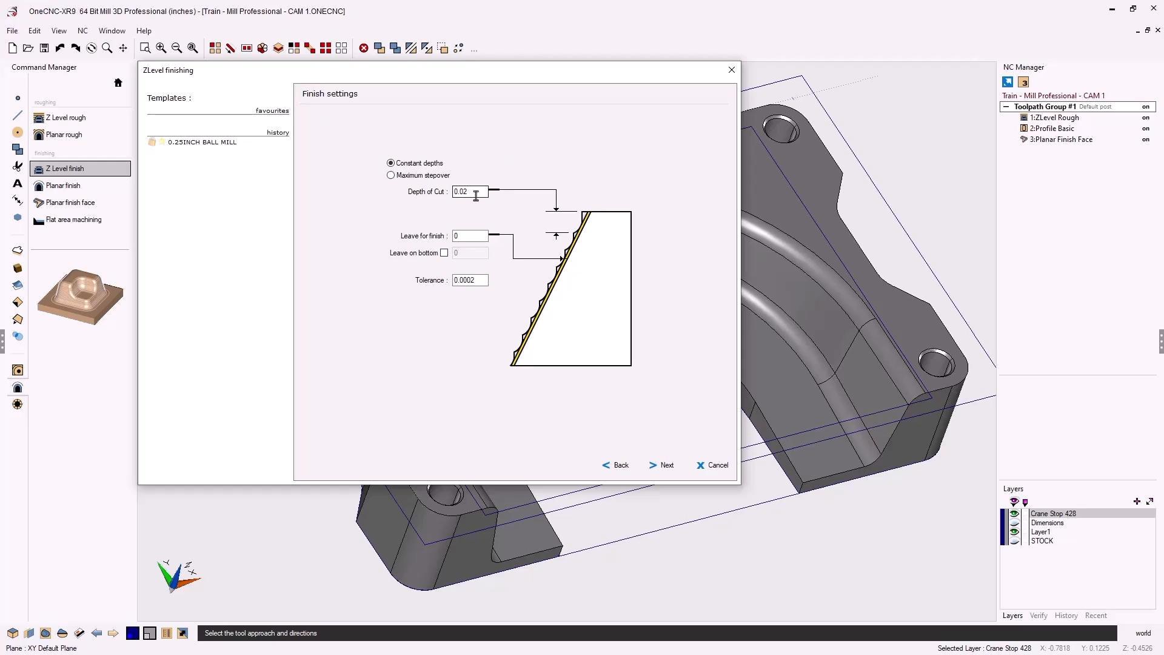
{"action": "left_click", "coordinate": [469, 237]}
{"action": "left_click", "coordinate": [667, 465]}
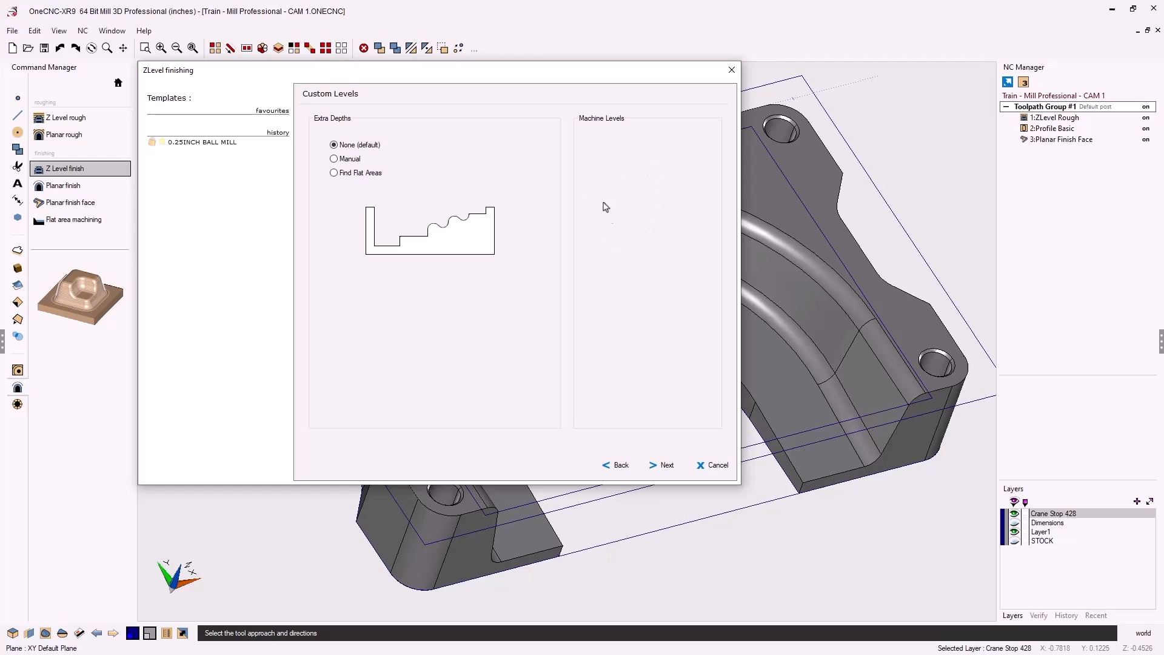
Keep the boundary type as Picked and the tool placement as None
{"action": "left_click", "coordinate": [666, 467]}
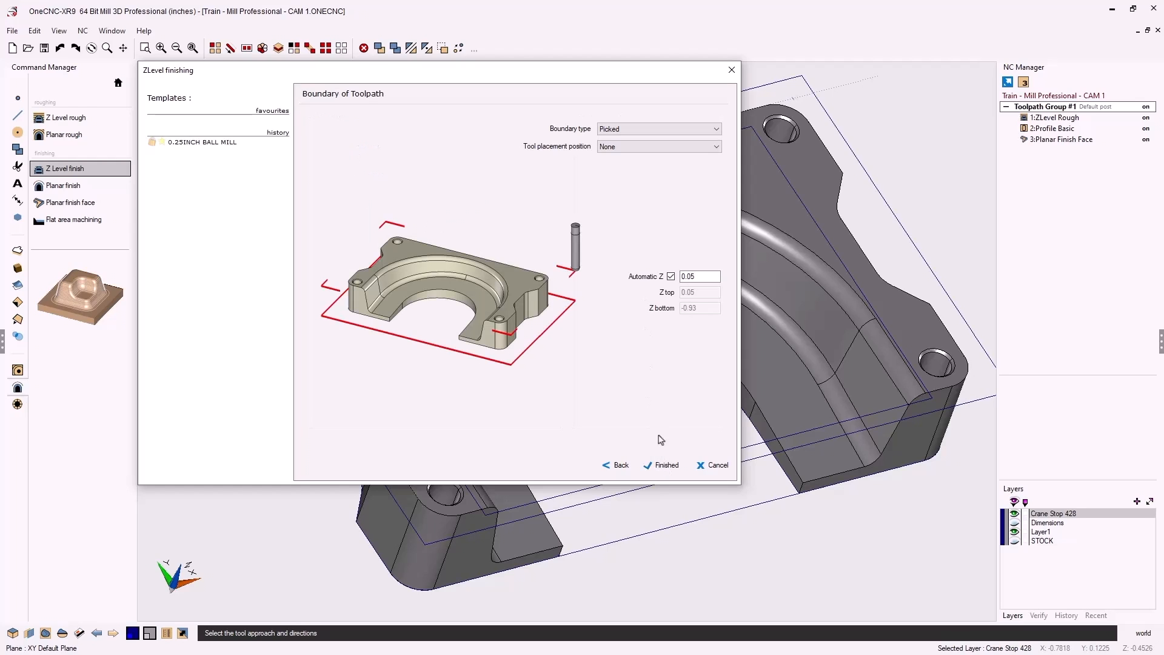
{"action": "left_click", "coordinate": [634, 130]}
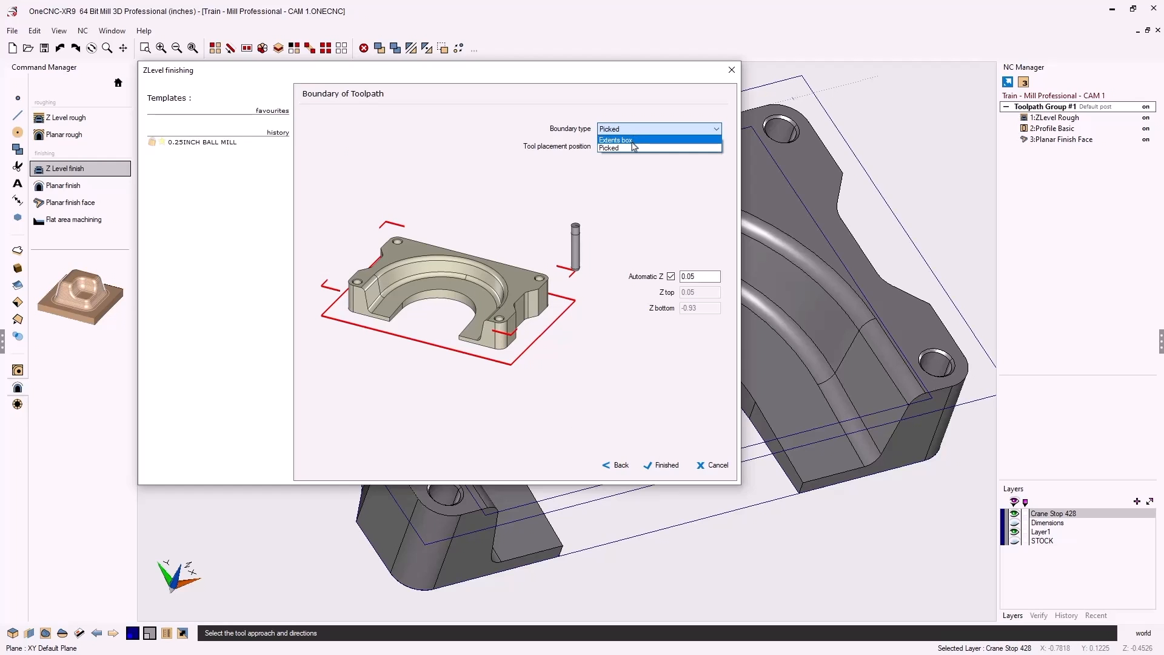
{"action": "left_click", "coordinate": [629, 148]}
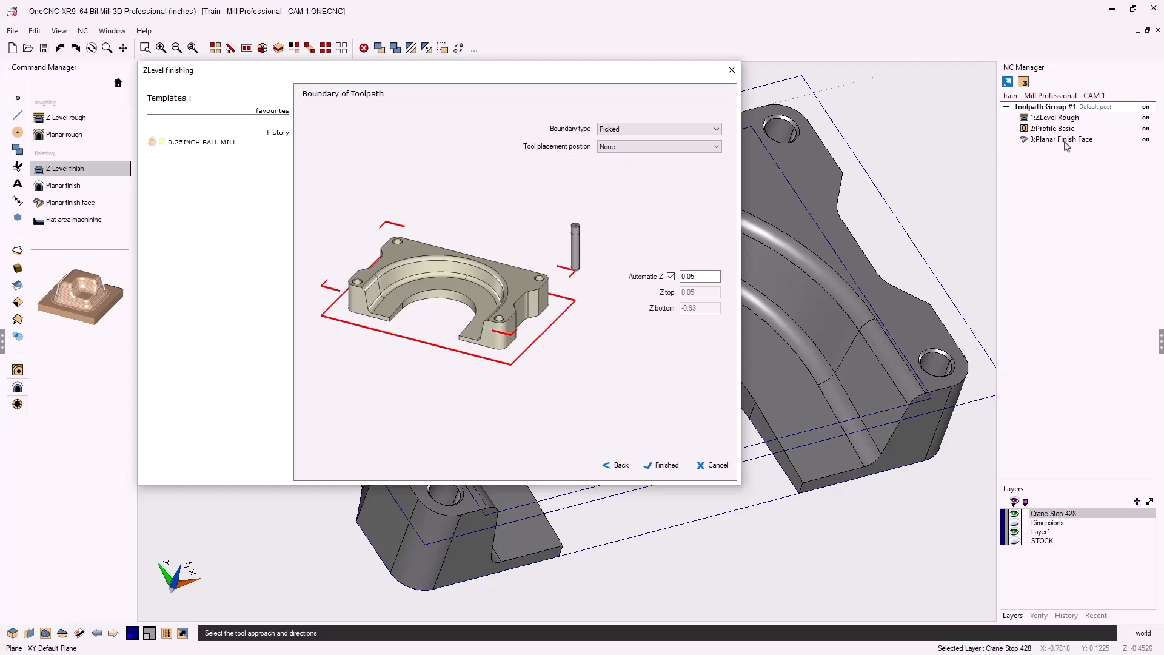
{"action": "left_click", "coordinate": [630, 147]}
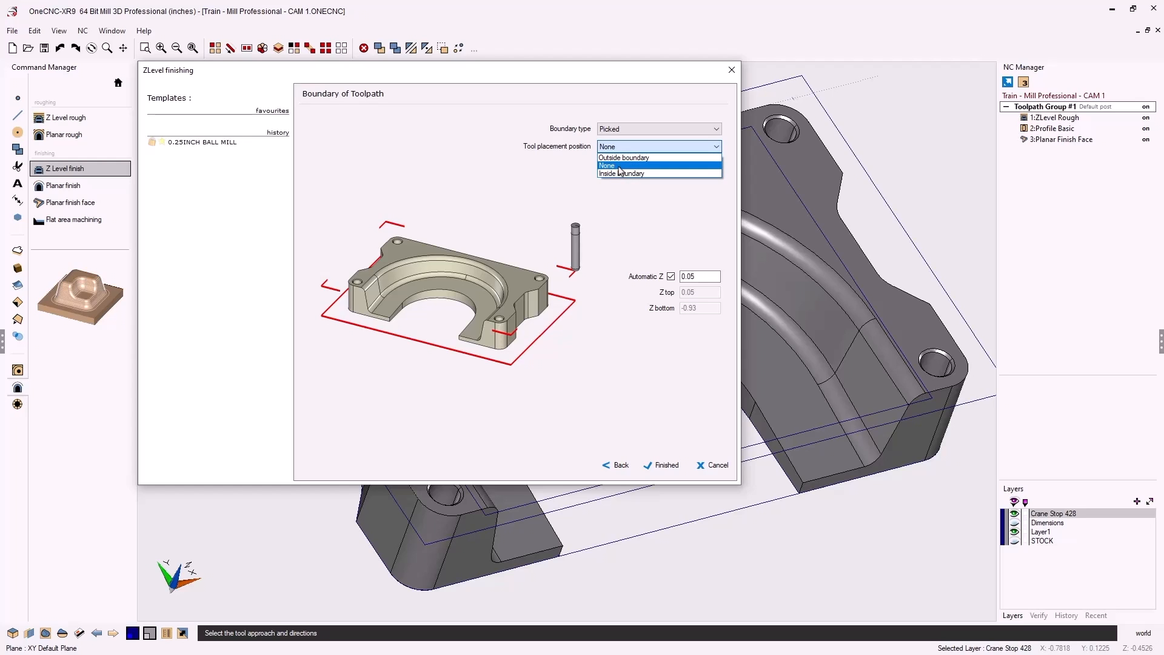
{"action": "left_click", "coordinate": [619, 166]}
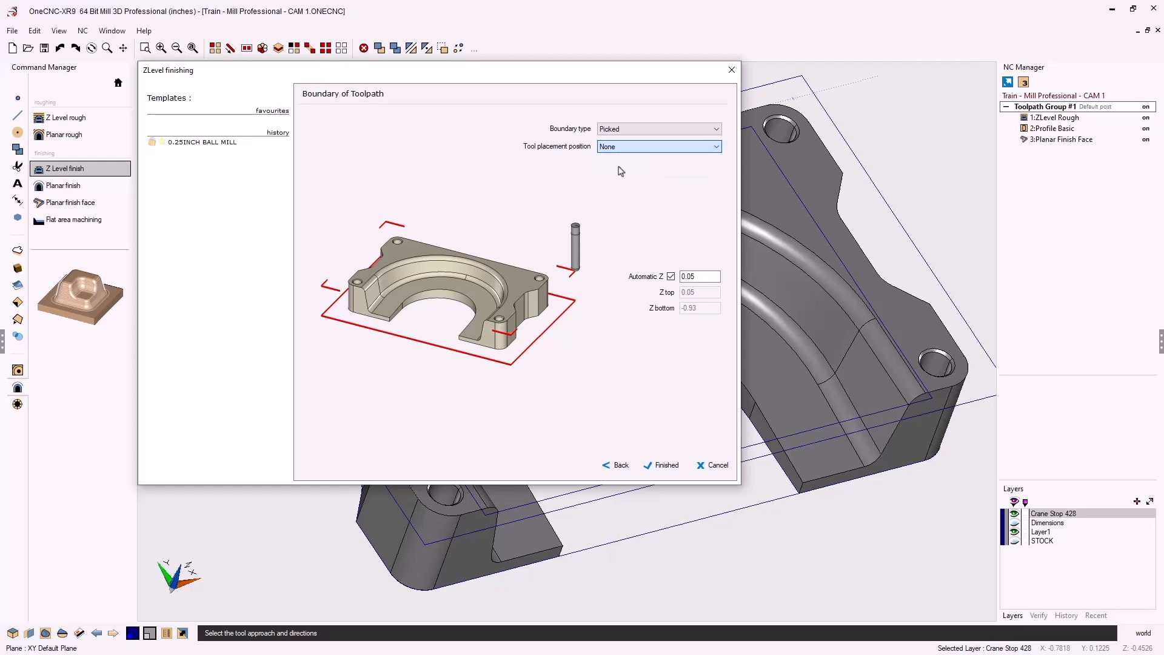
Turn off Automatic Z and set Z top 0 and Z bottom -.88
{"action": "left_click", "coordinate": [670, 277]}
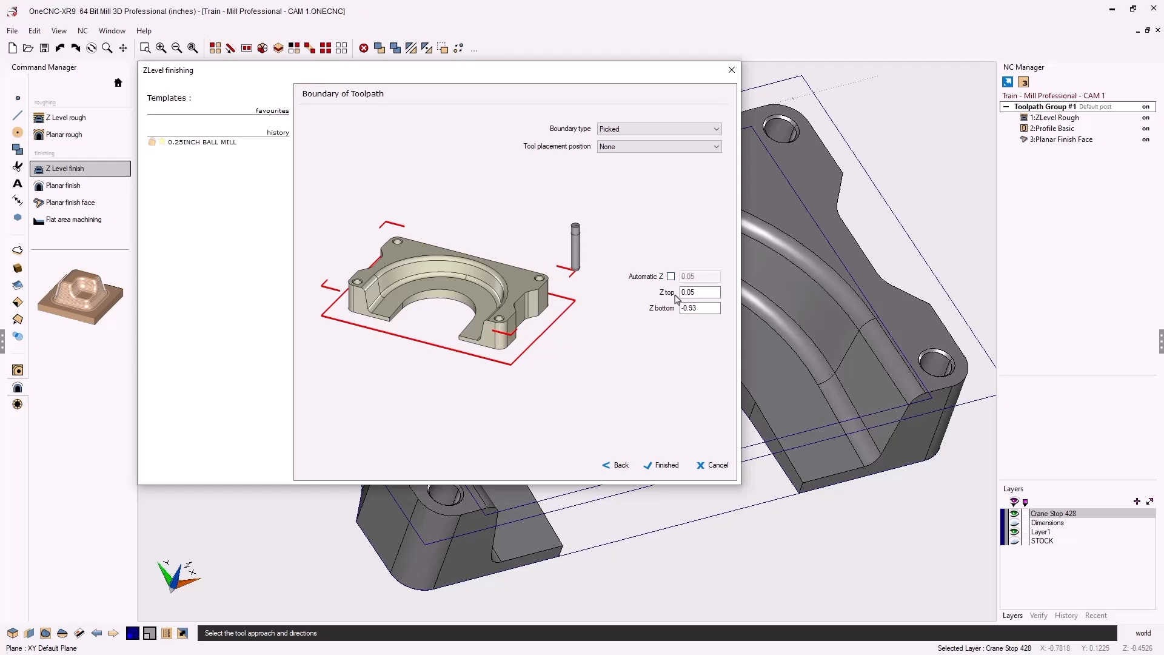
{"action": "double_click", "coordinate": [680, 293]}
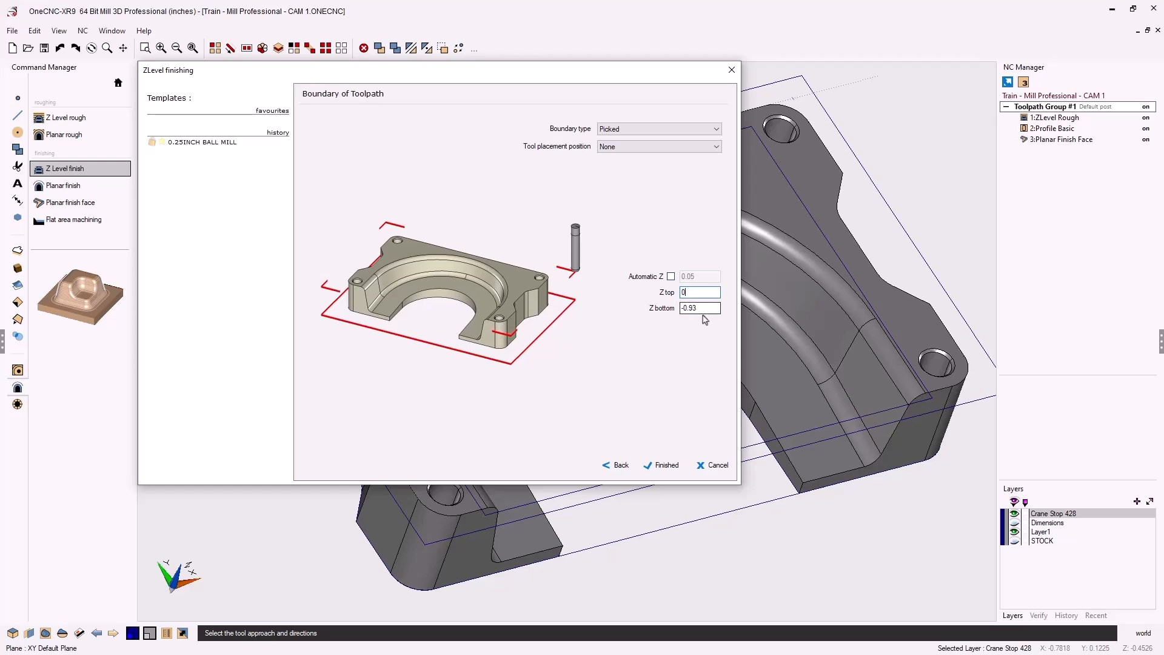
{"action": "double_click", "coordinate": [678, 310]}
{"action": "type", "text": "-.88"}
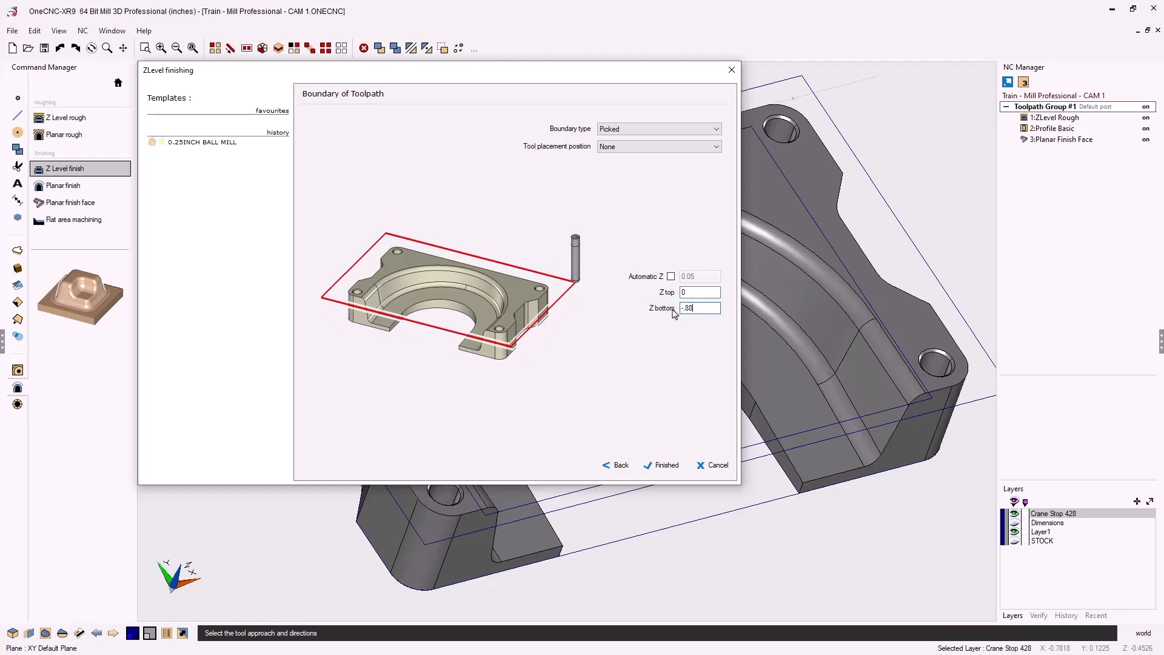
Complete the Z-level setup and pick the inner rectangle as the toolpath boundary
{"action": "left_click", "coordinate": [664, 465]}
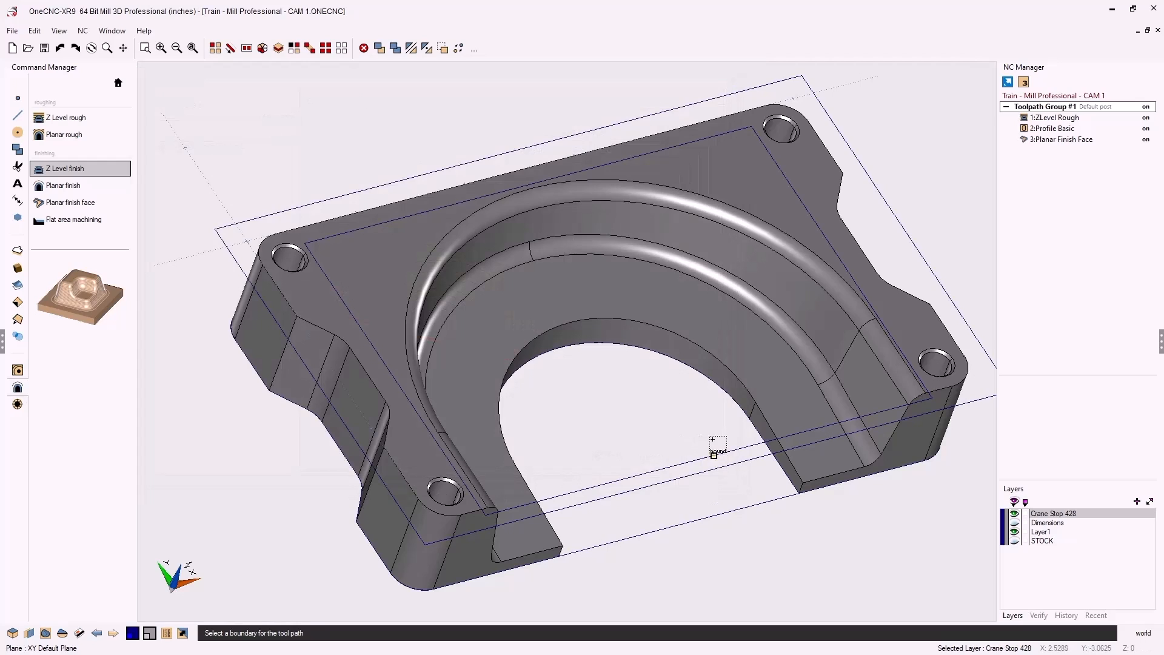
{"action": "left_click", "coordinate": [860, 291]}
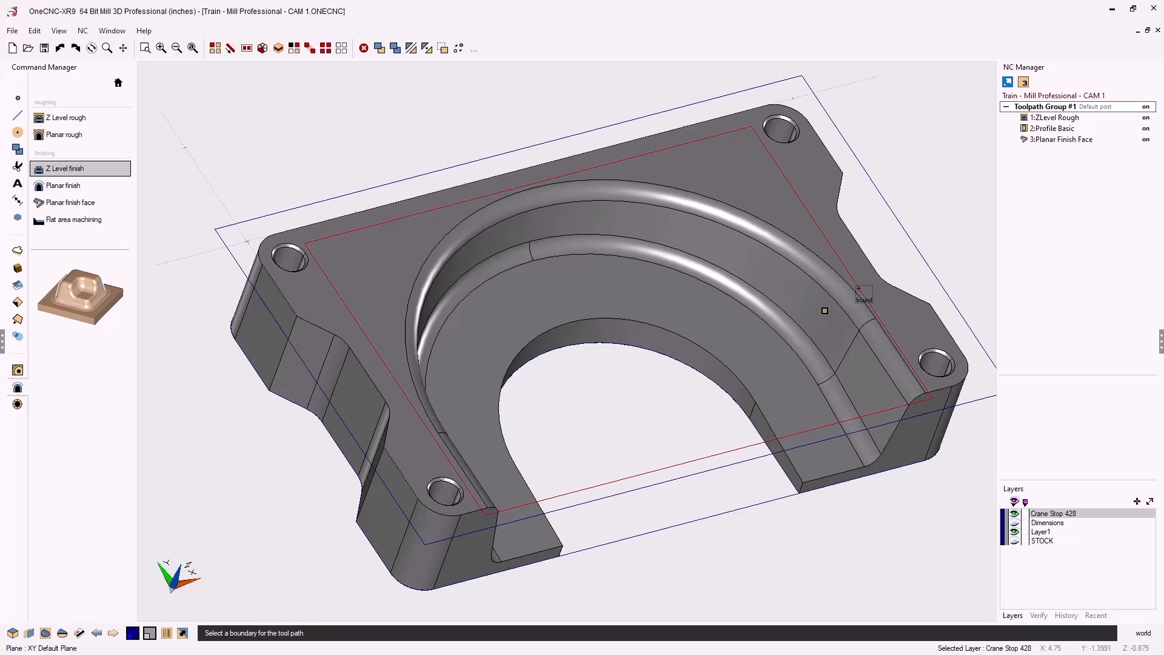
{"action": "right_click", "coordinate": [858, 288]}
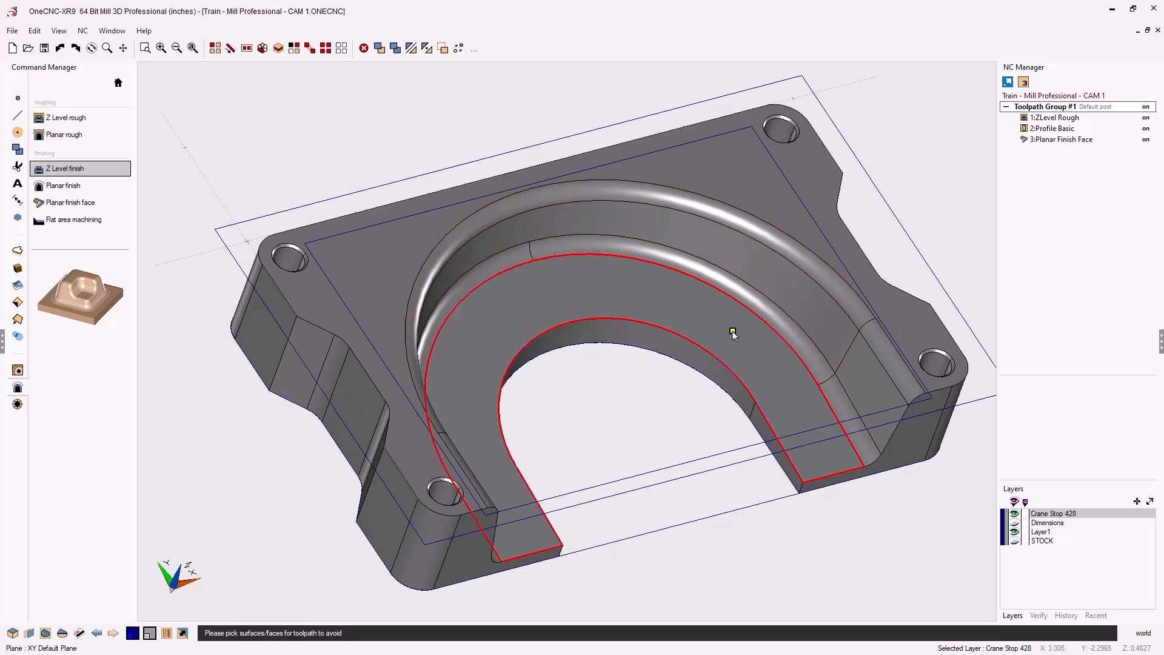
Mark the horseshoe floor as an avoid surface and calculate 4:ZLevel Finish
{"action": "left_click", "coordinate": [667, 308]}
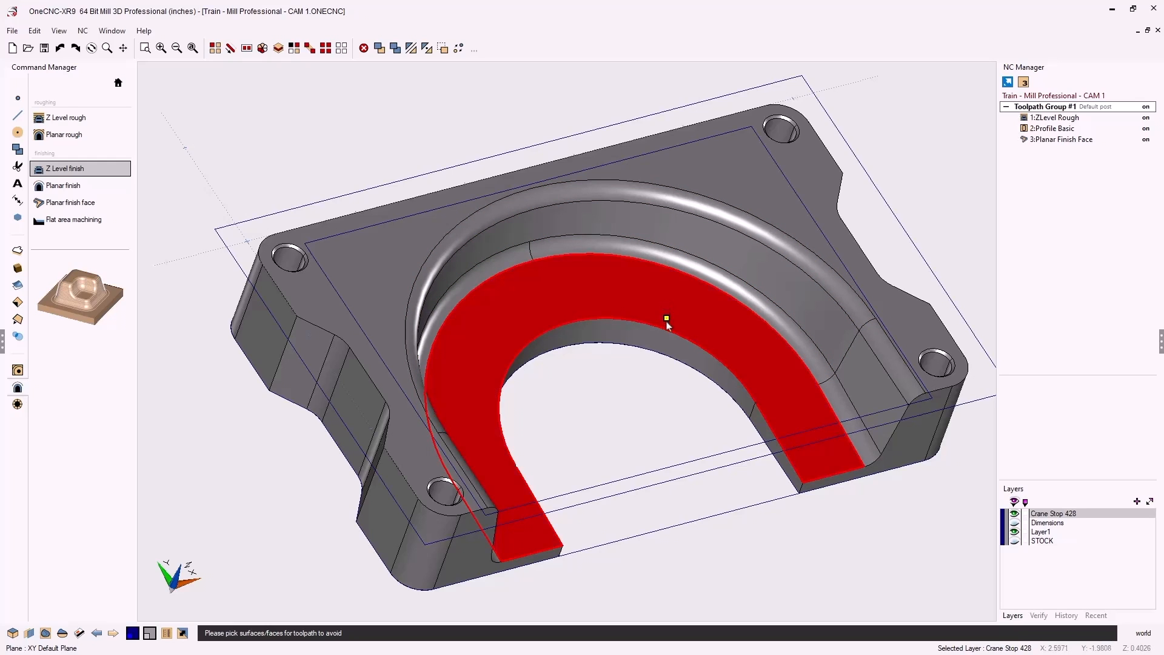
{"action": "right_click", "coordinate": [787, 547]}
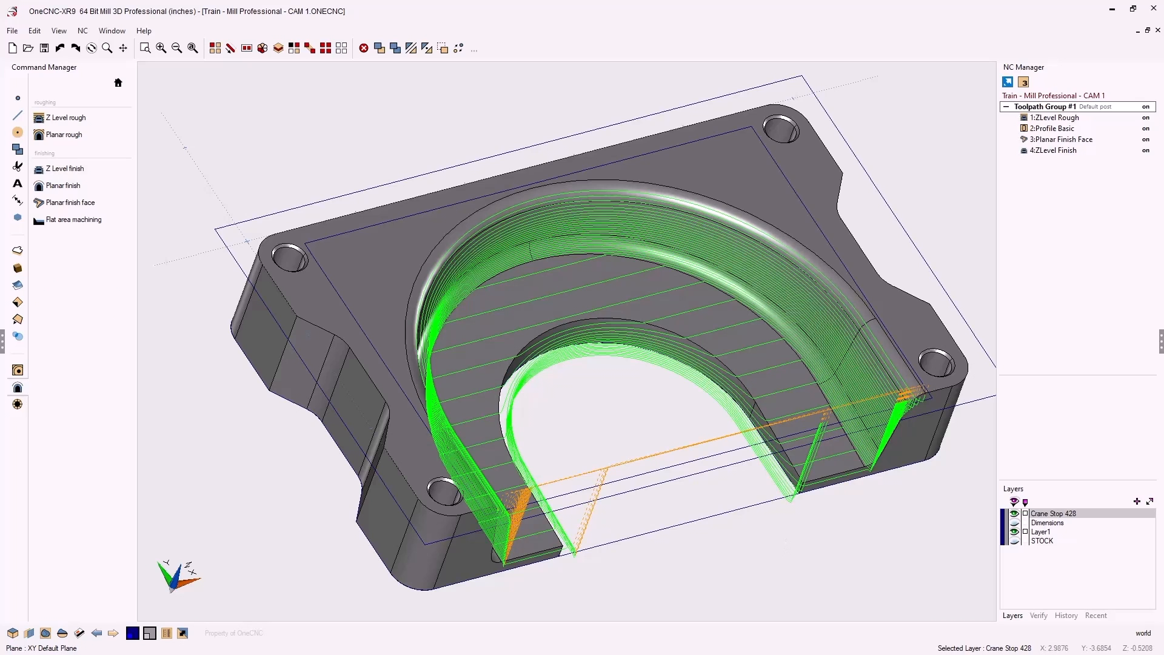
Display 4:ZLevel Finish and its 0.25 inch ball mill, viewing it from side and angled top
{"action": "middle_click_drag", "start_coordinate": [752, 503], "coordinate": [753, 455]}
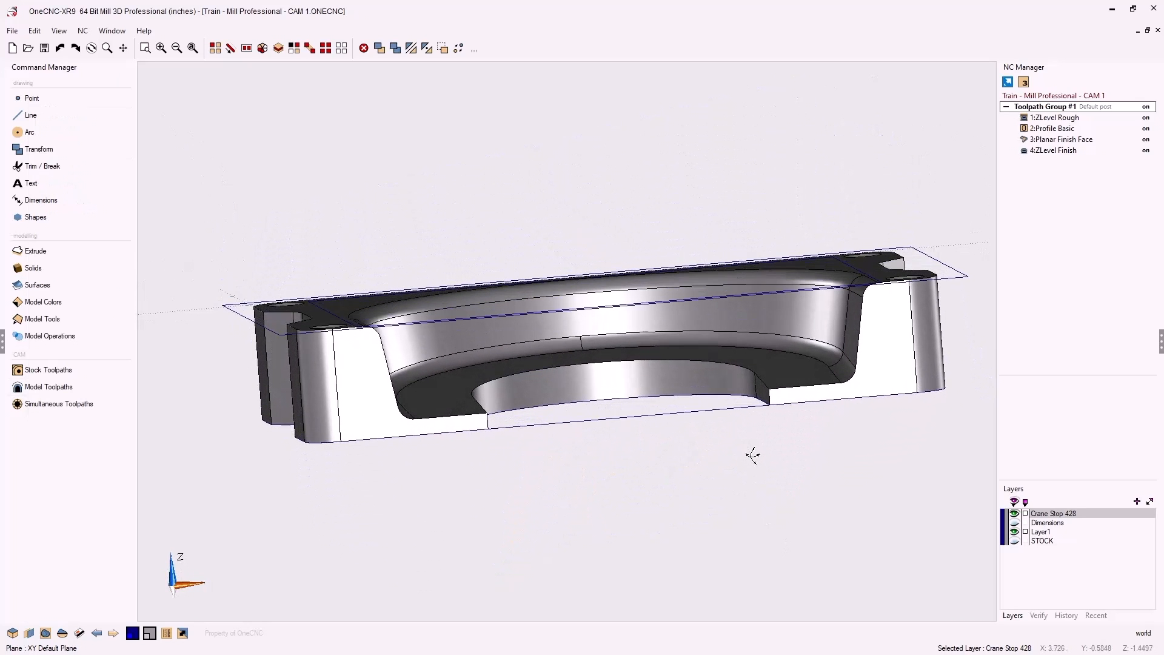
{"action": "left_click", "coordinate": [1057, 152]}
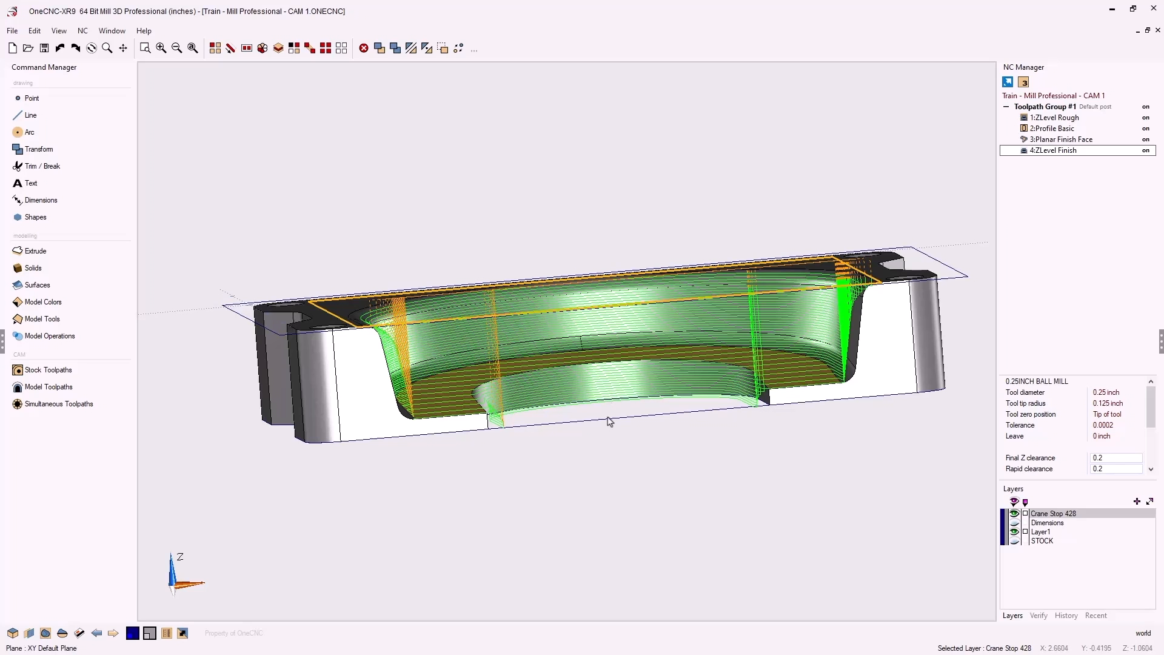
{"action": "middle_click_drag", "start_coordinate": [607, 417], "coordinate": [630, 498]}
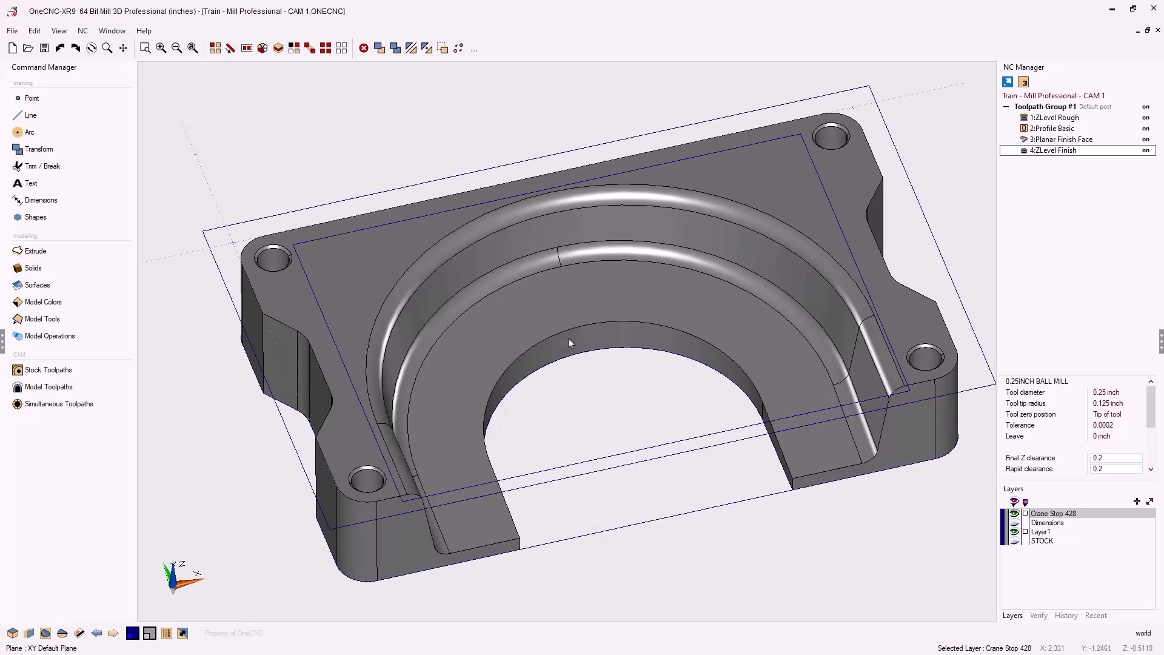
{"action": "middle_click_drag", "start_coordinate": [589, 444], "coordinate": [602, 444]}
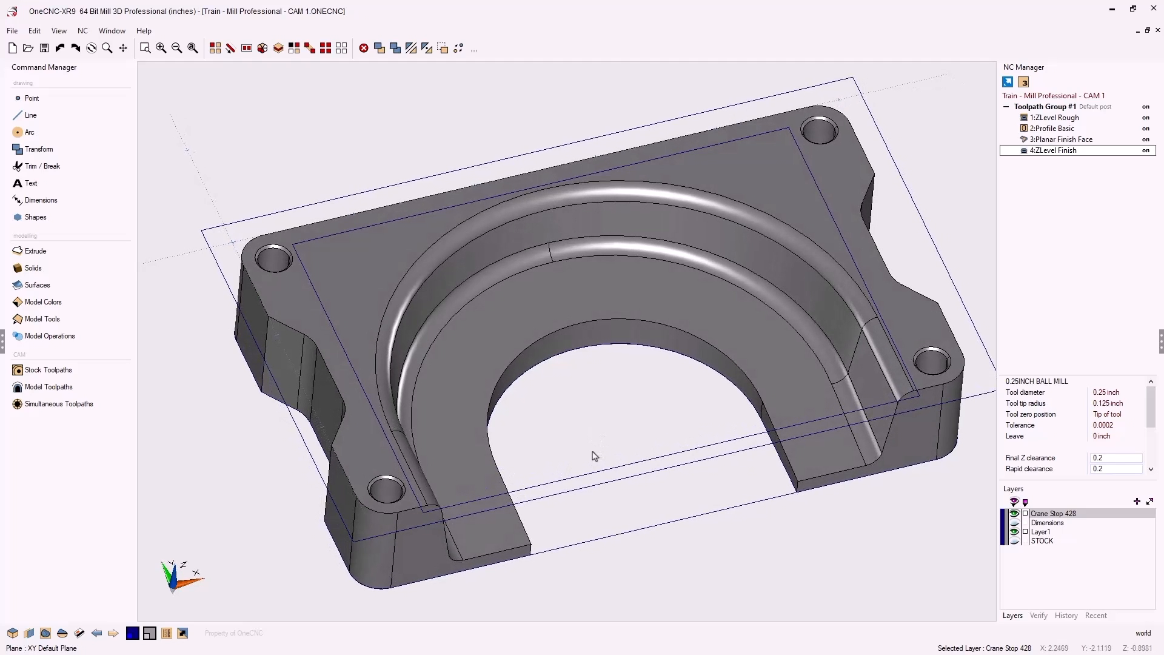
Extract the slot's side edge from the model as a wireframe curve
{"action": "left_click", "coordinate": [44, 322]}
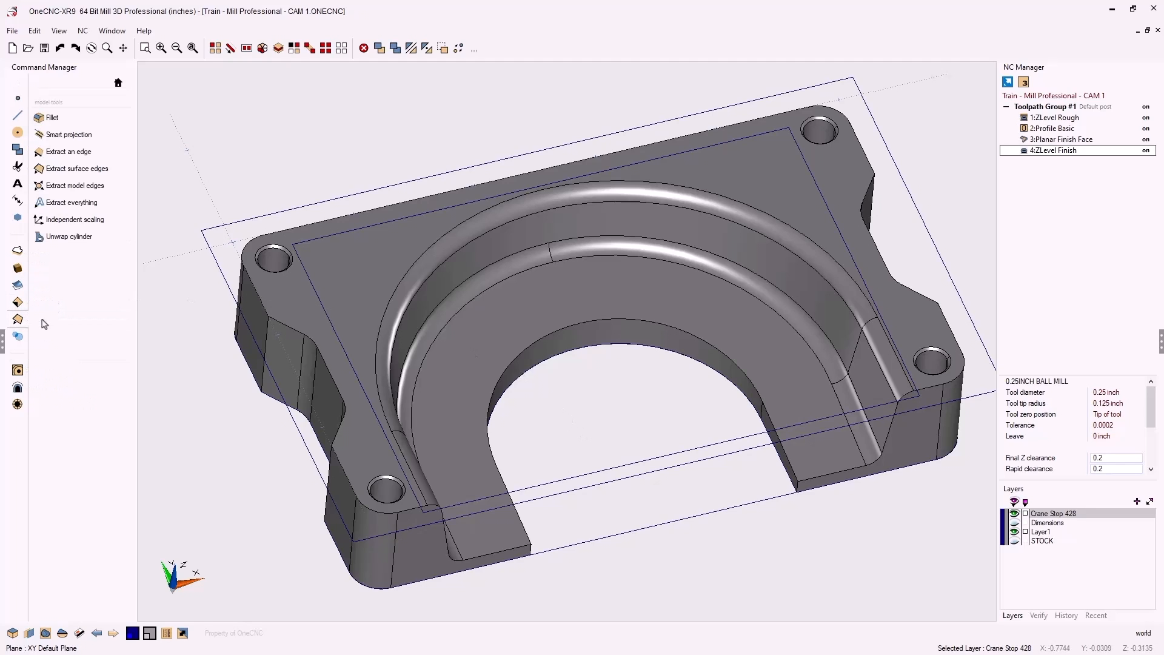
{"action": "left_click", "coordinate": [83, 156]}
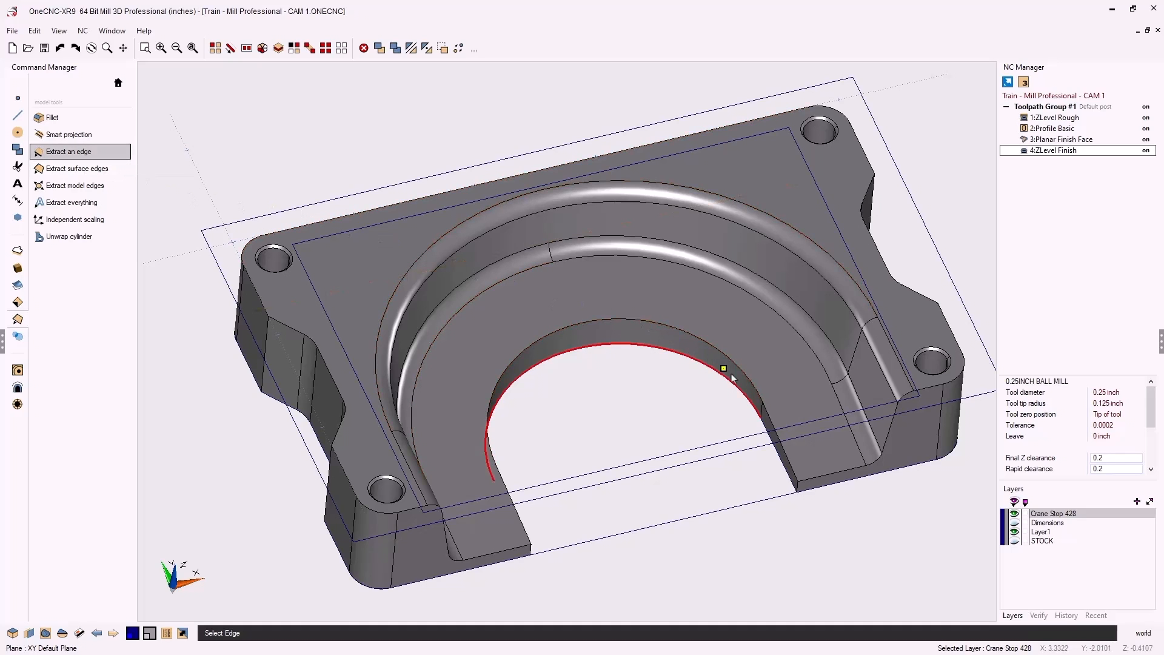
{"action": "left_click", "coordinate": [771, 419]}
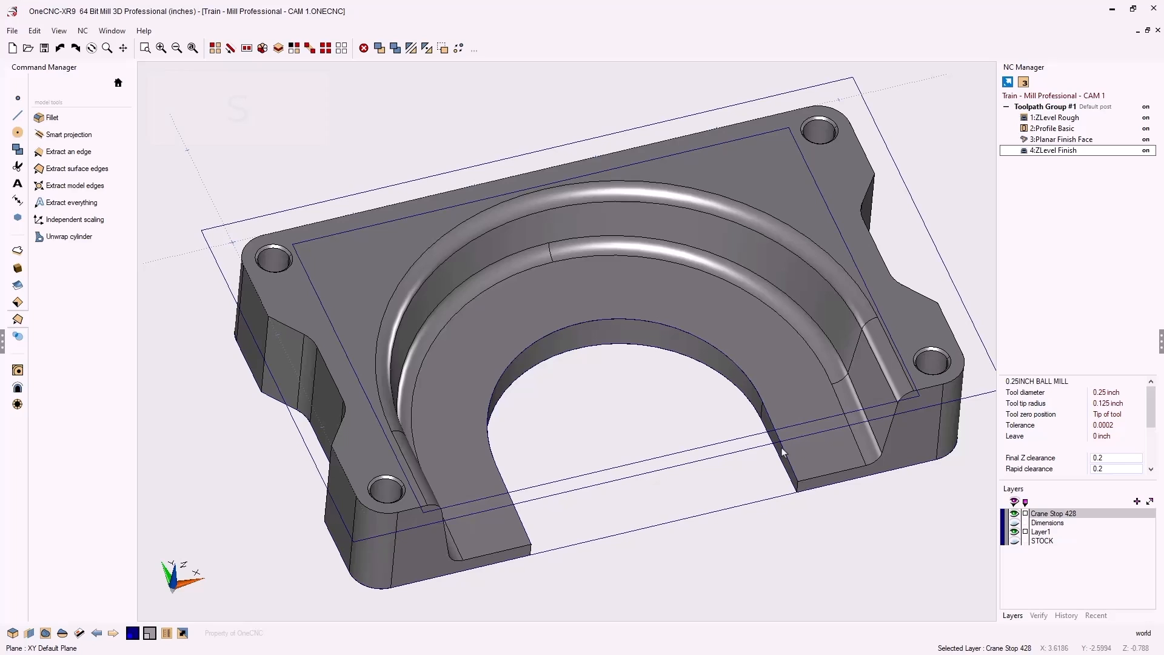
Blank the solid so only the wireframe outlines remain visible
{"action": "key", "text": "s"}
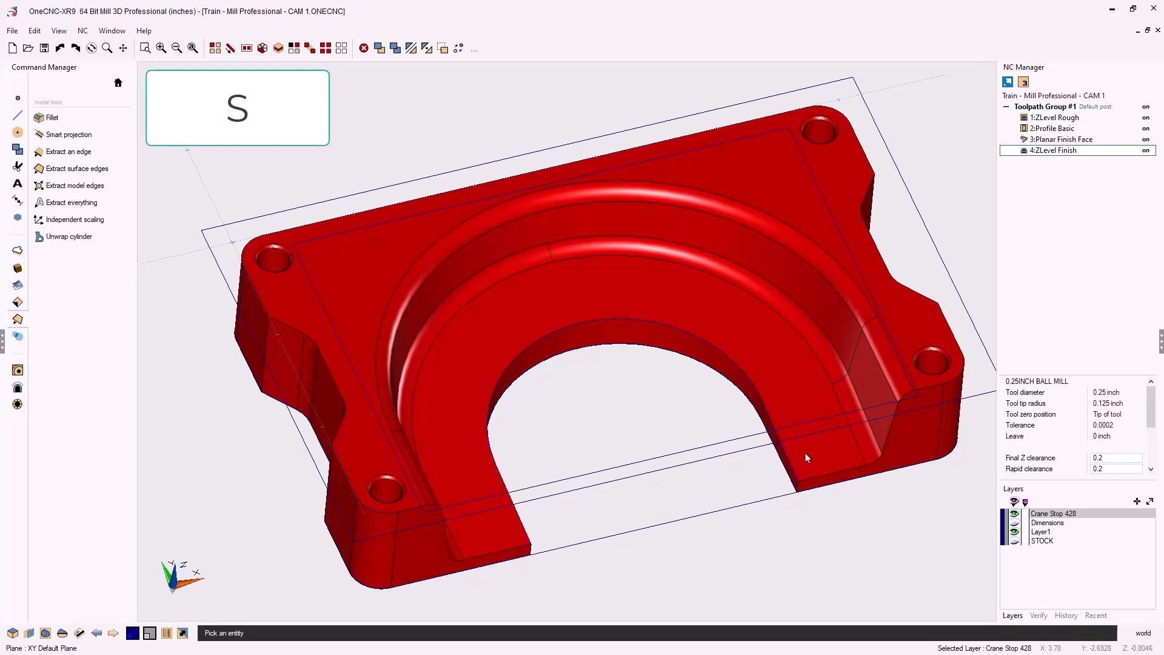
{"action": "key", "text": "b"}
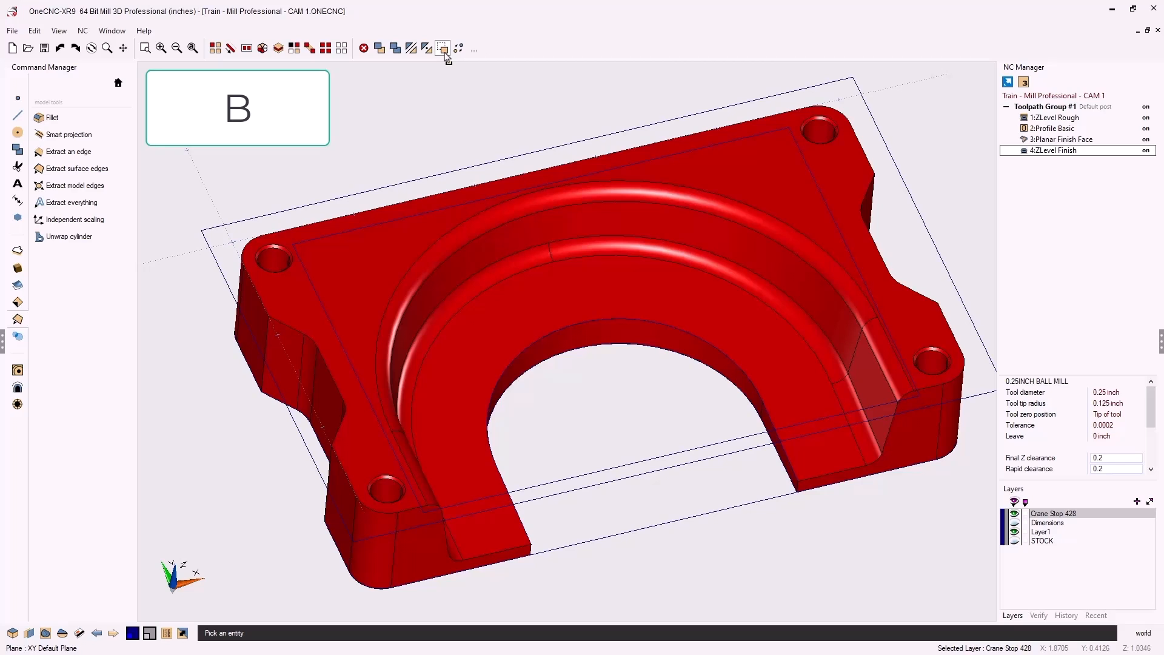
{"action": "left_click", "coordinate": [638, 291]}
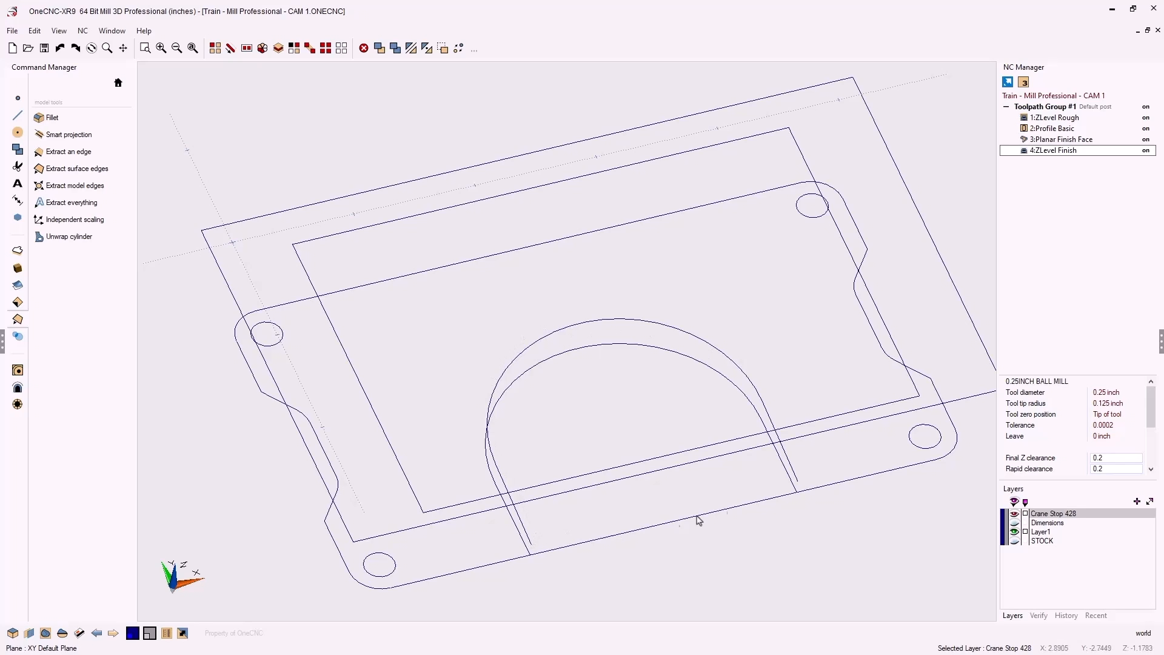
Draw a line between the slot's bottom edges, then show the Crane Stop 428 solid again
{"action": "left_click", "coordinate": [13, 116]}
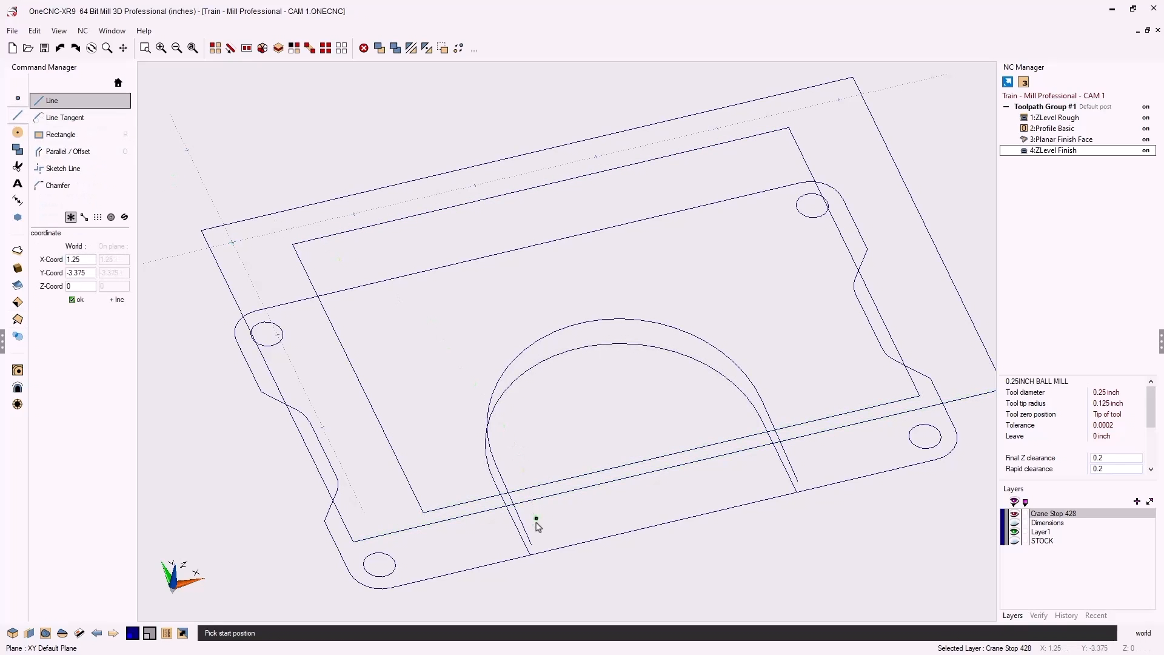
{"action": "left_click", "coordinate": [531, 544]}
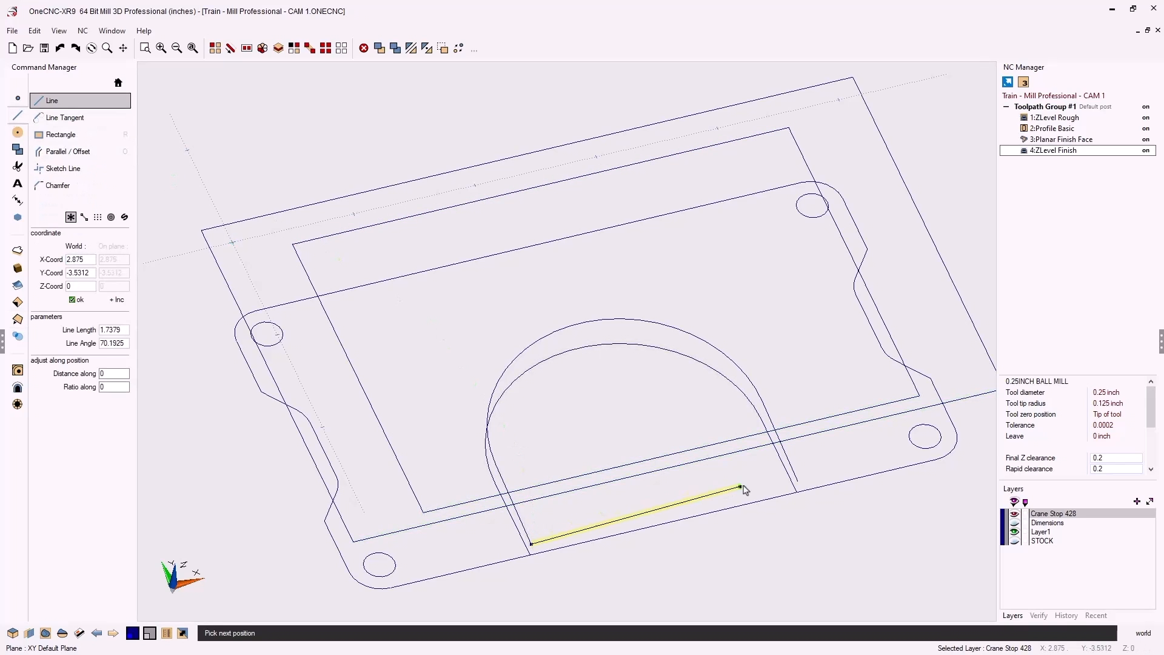
{"action": "left_click", "coordinate": [798, 482]}
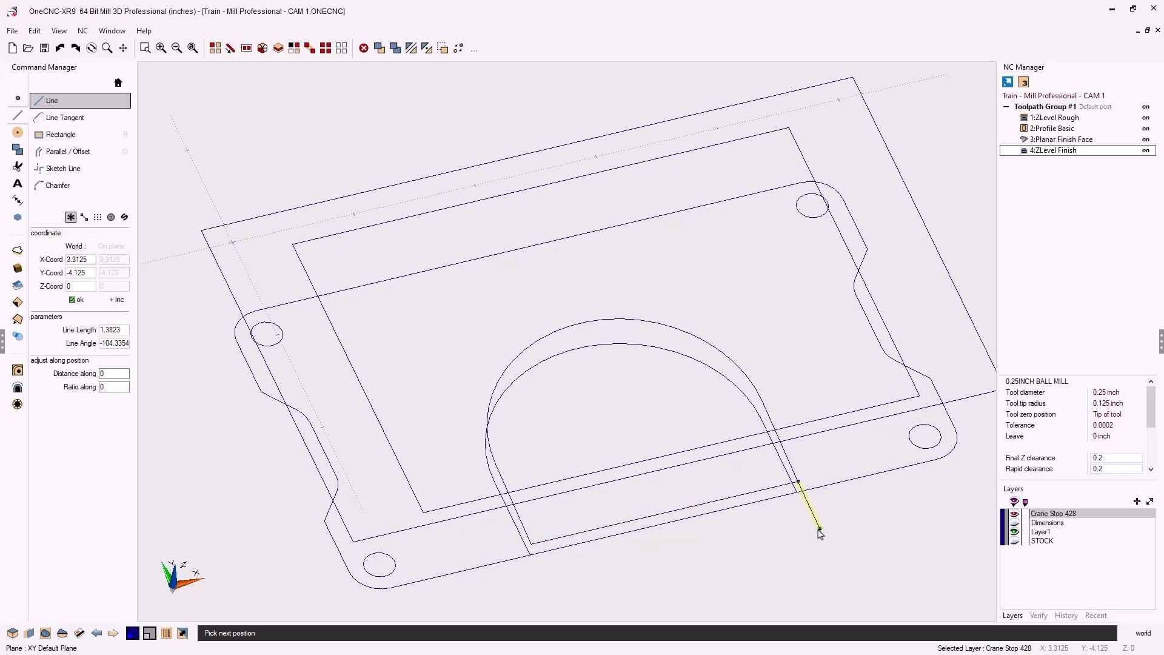
{"action": "right_click", "coordinate": [820, 532]}
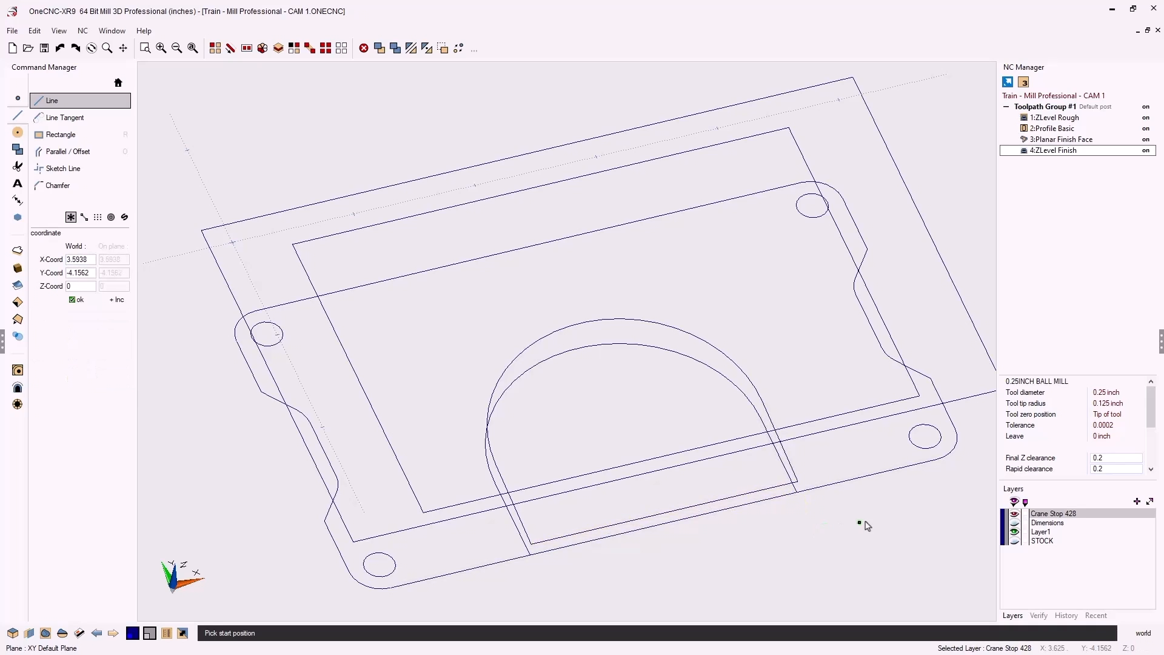
{"action": "right_click", "coordinate": [976, 521]}
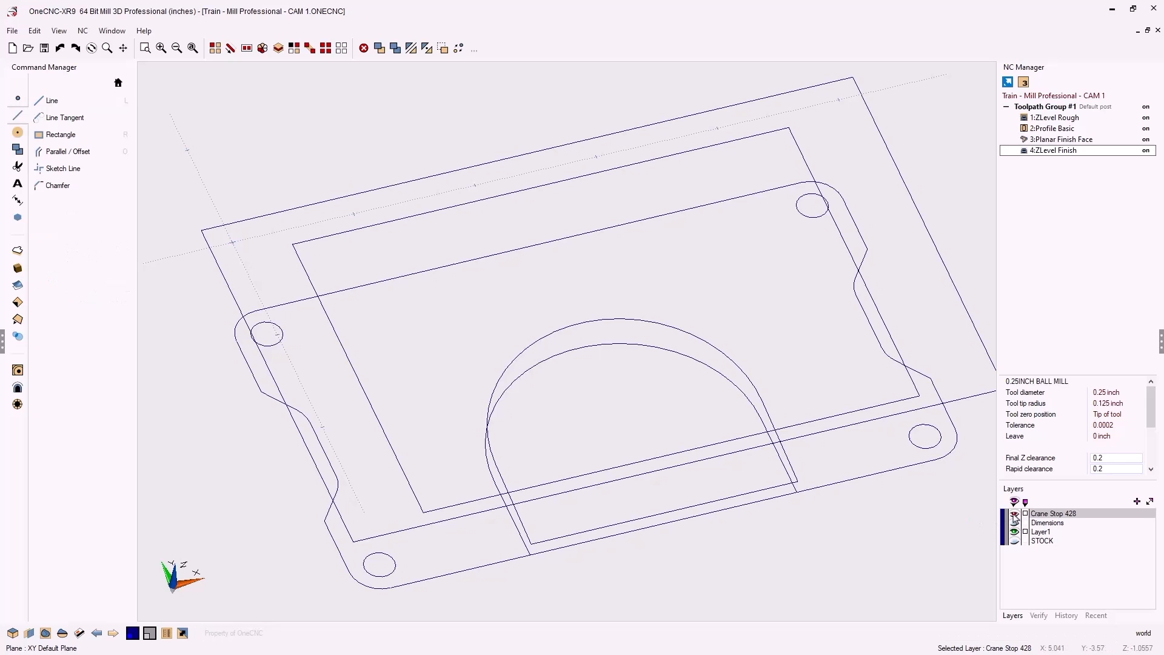
{"action": "left_click", "coordinate": [1013, 514]}
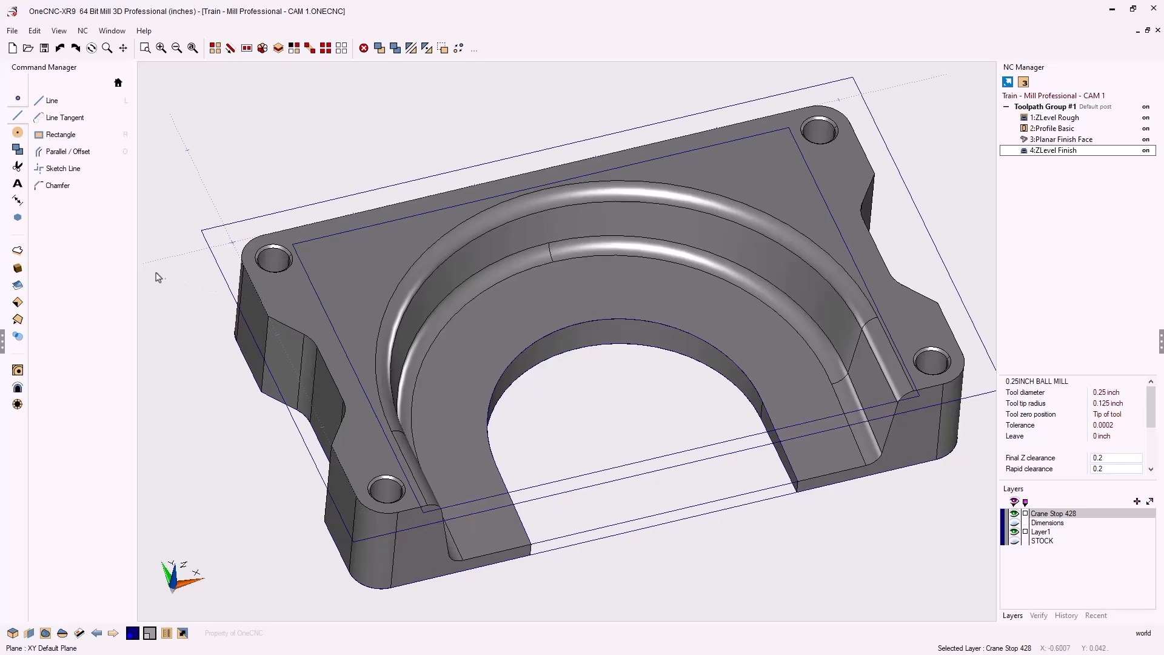
Build a surface from curves using the closed U-shaped arched loop
{"action": "left_click", "coordinate": [17, 288]}
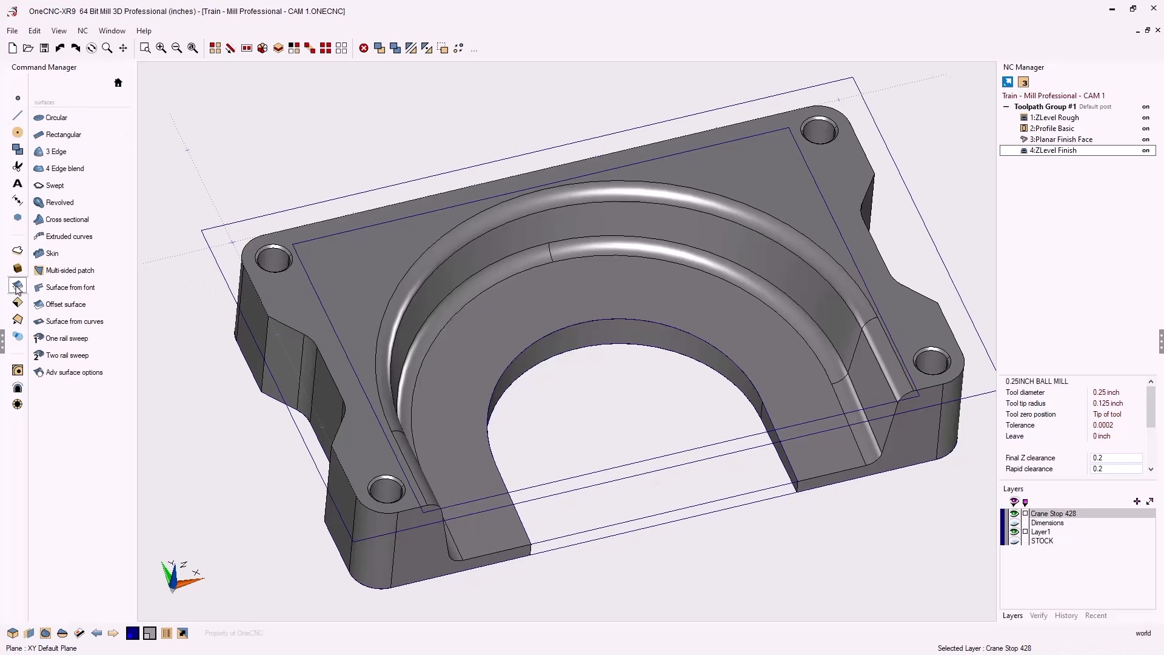
{"action": "left_click", "coordinate": [77, 324]}
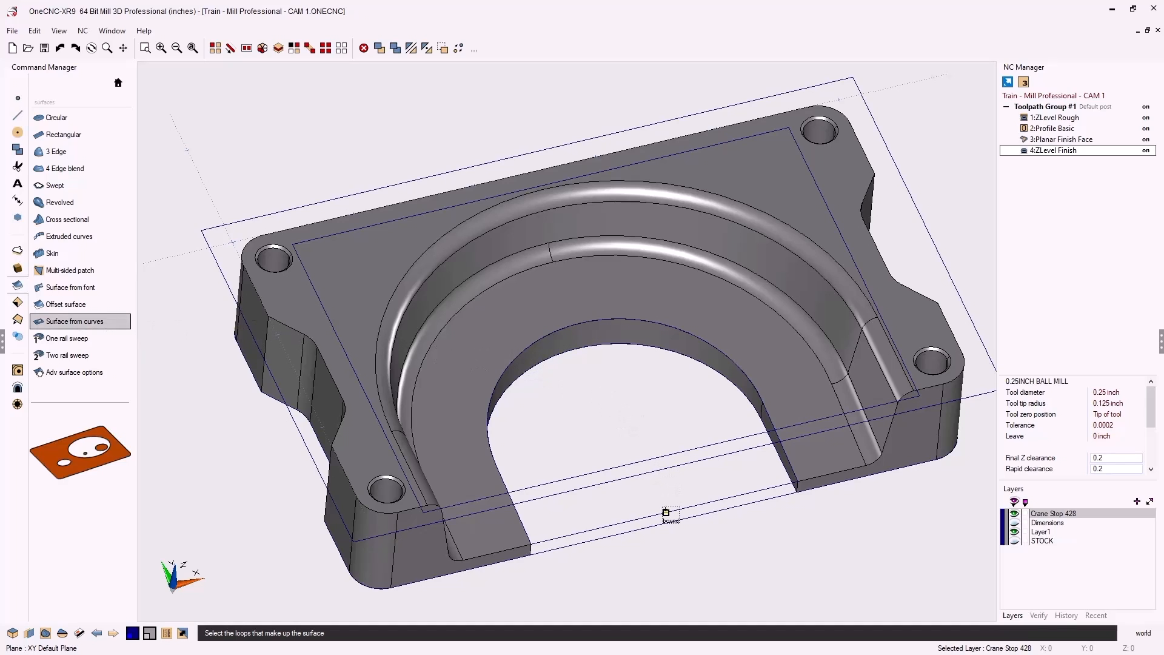
{"action": "left_click", "coordinate": [666, 512]}
{"action": "right_click", "coordinate": [665, 511]}
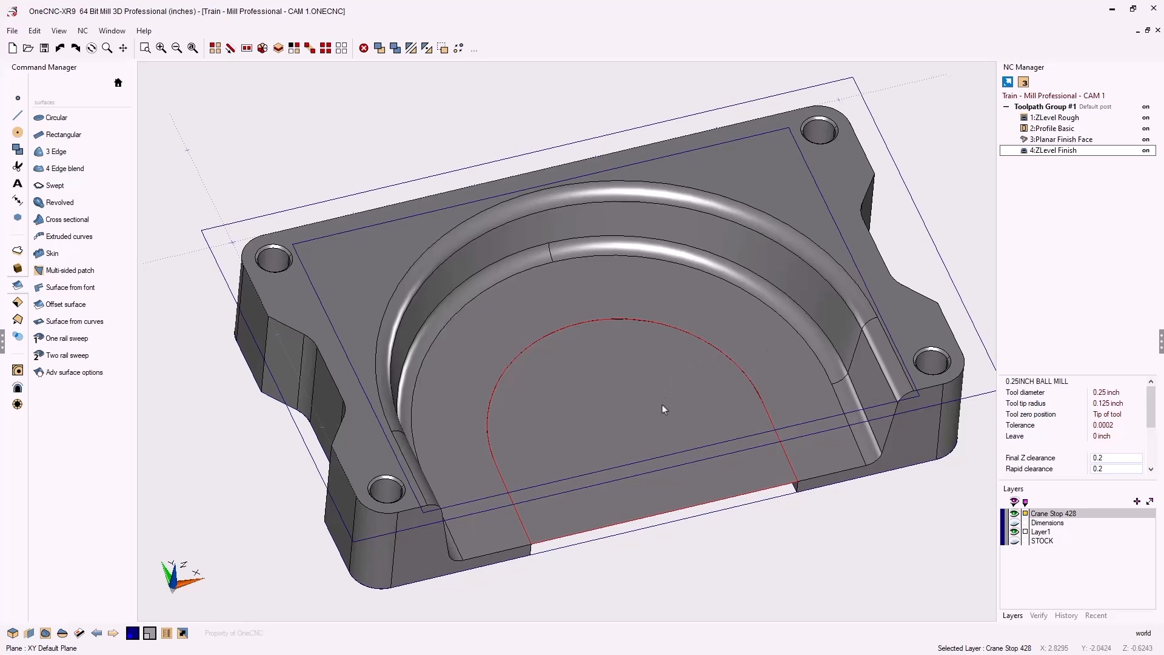
Repick 4:ZLevel Finish, keeping its tool, clearances, levels and existing machining boundary
{"action": "right_click", "coordinate": [1060, 154]}
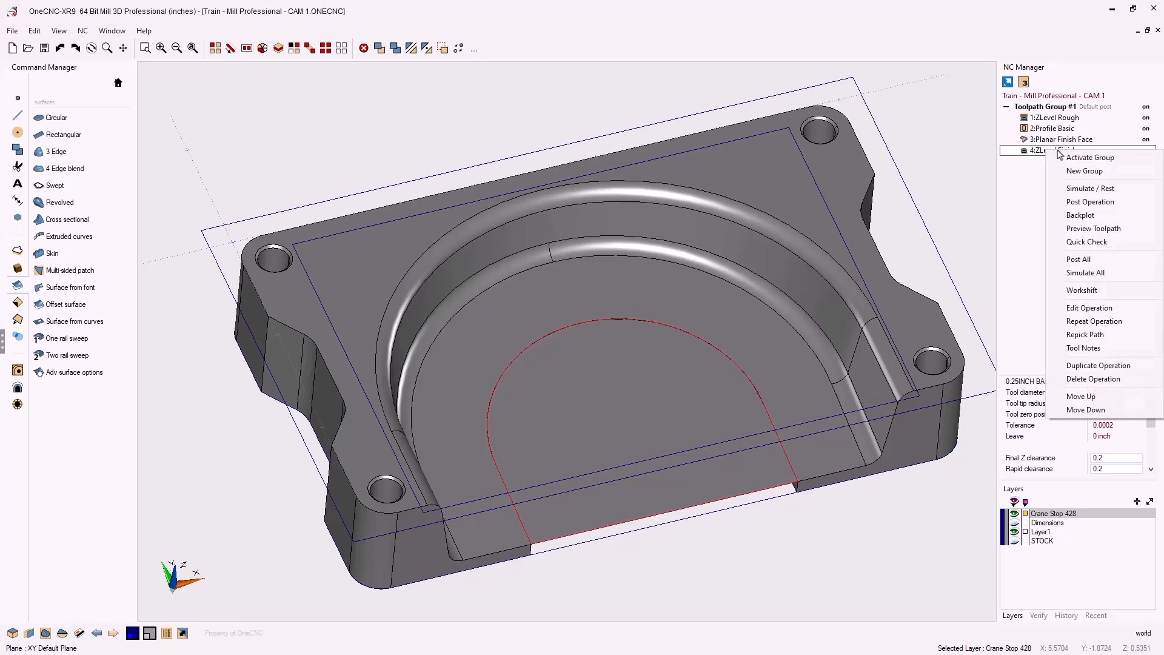
{"action": "left_click", "coordinate": [1098, 336]}
{"action": "left_click_drag", "start_coordinate": [669, 133], "coordinate": [528, 77]}
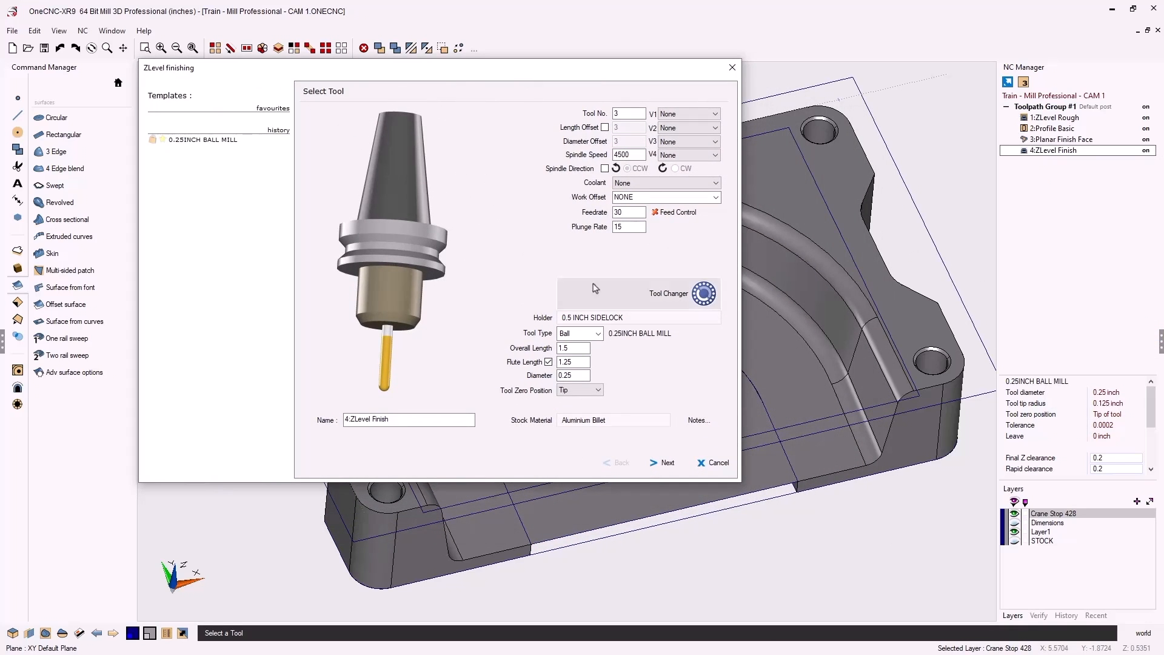
{"action": "left_click", "coordinate": [667, 463]}
{"action": "left_click", "coordinate": [667, 463]}
{"action": "left_click", "coordinate": [667, 463]}
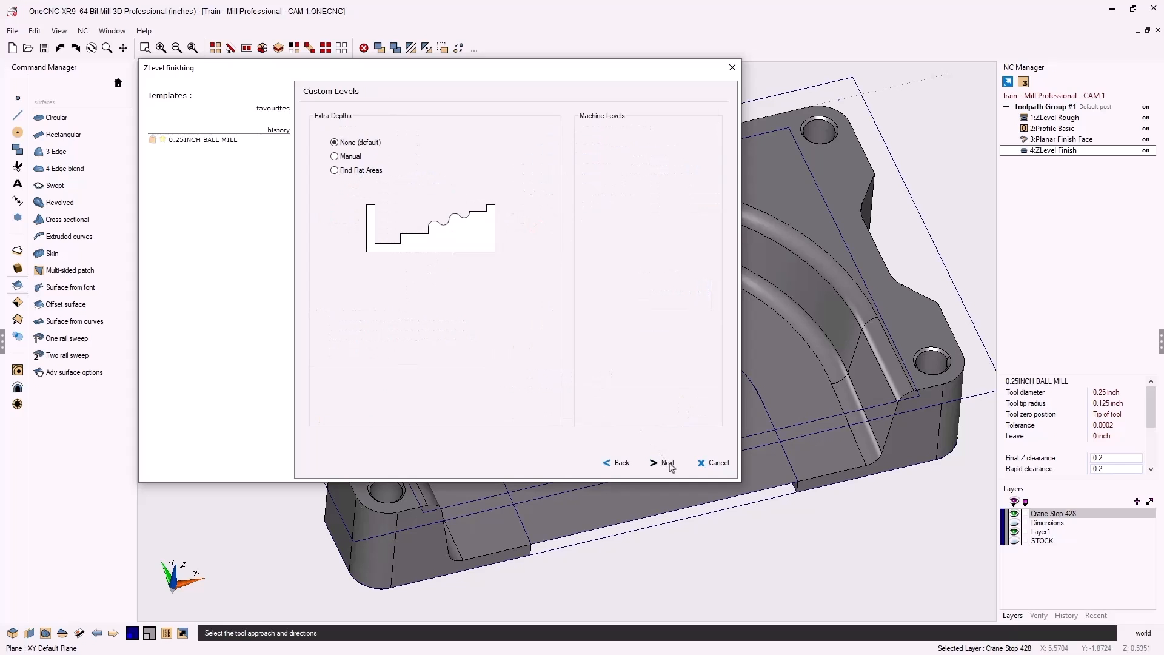
{"action": "left_click", "coordinate": [668, 463]}
{"action": "left_click", "coordinate": [668, 463]}
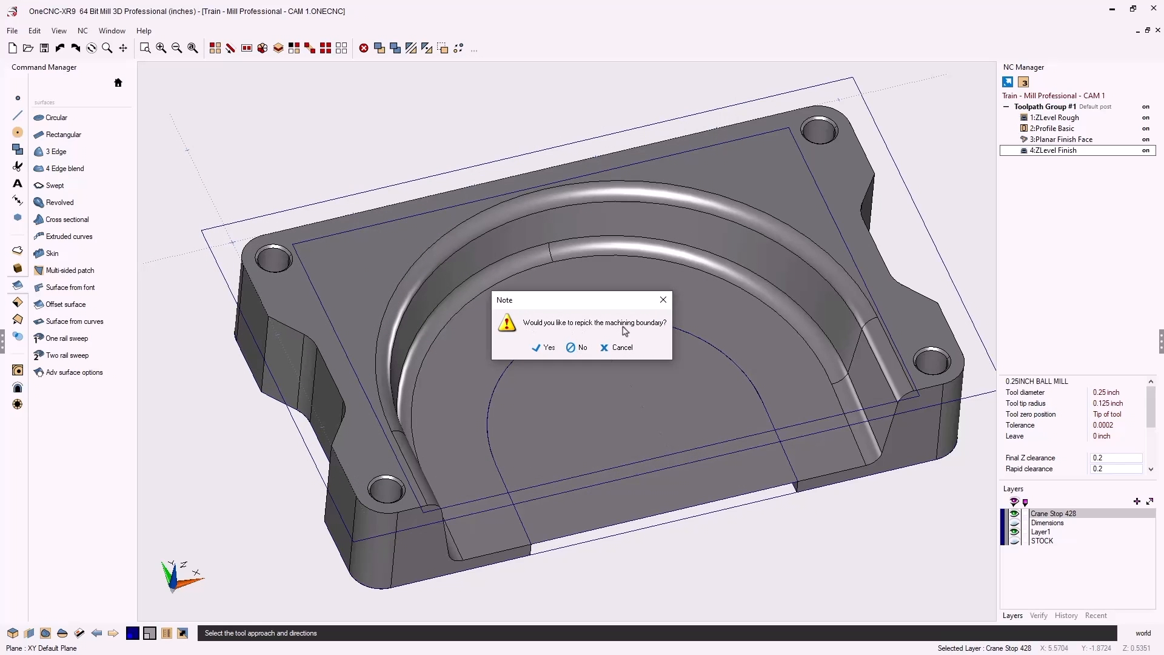
{"action": "left_click", "coordinate": [581, 348]}
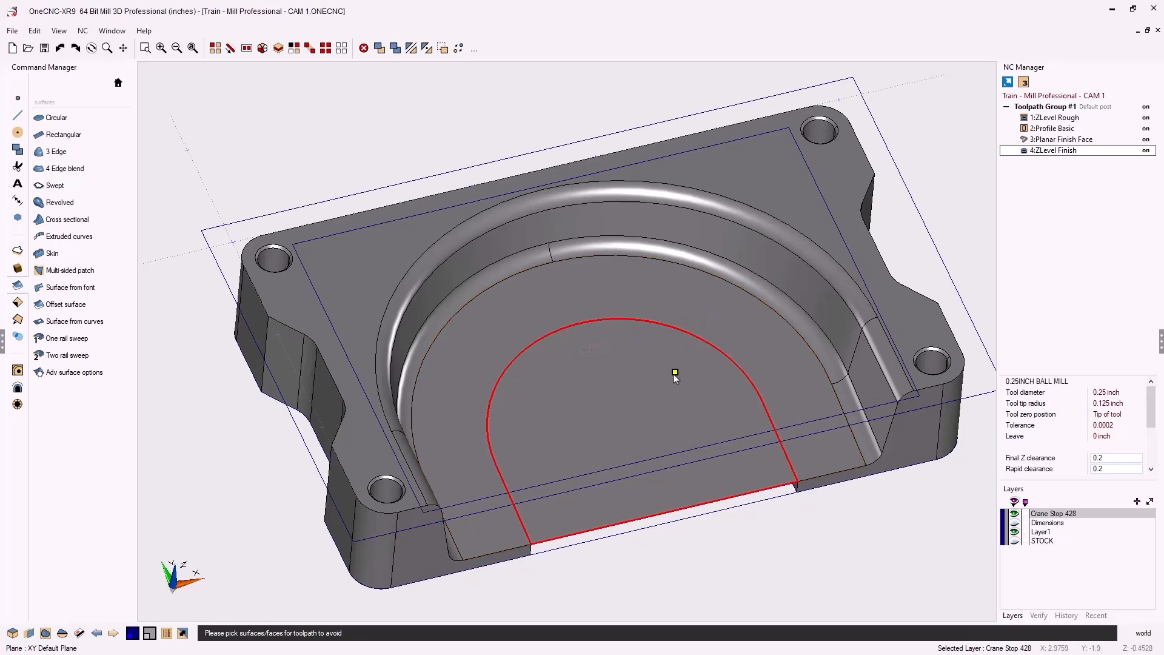
Mark the U-shaped and inner floor faces as avoid surfaces and recalculate the ZLevel Finish toolpath
{"action": "left_click", "coordinate": [729, 327]}
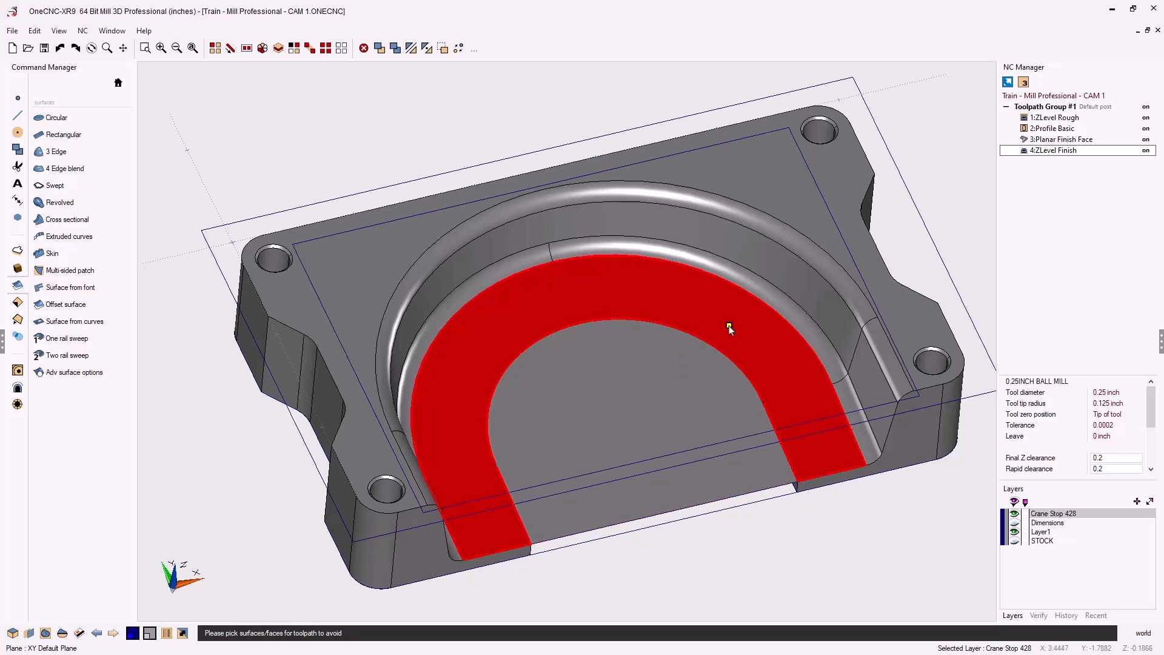
{"action": "left_click", "coordinate": [685, 369]}
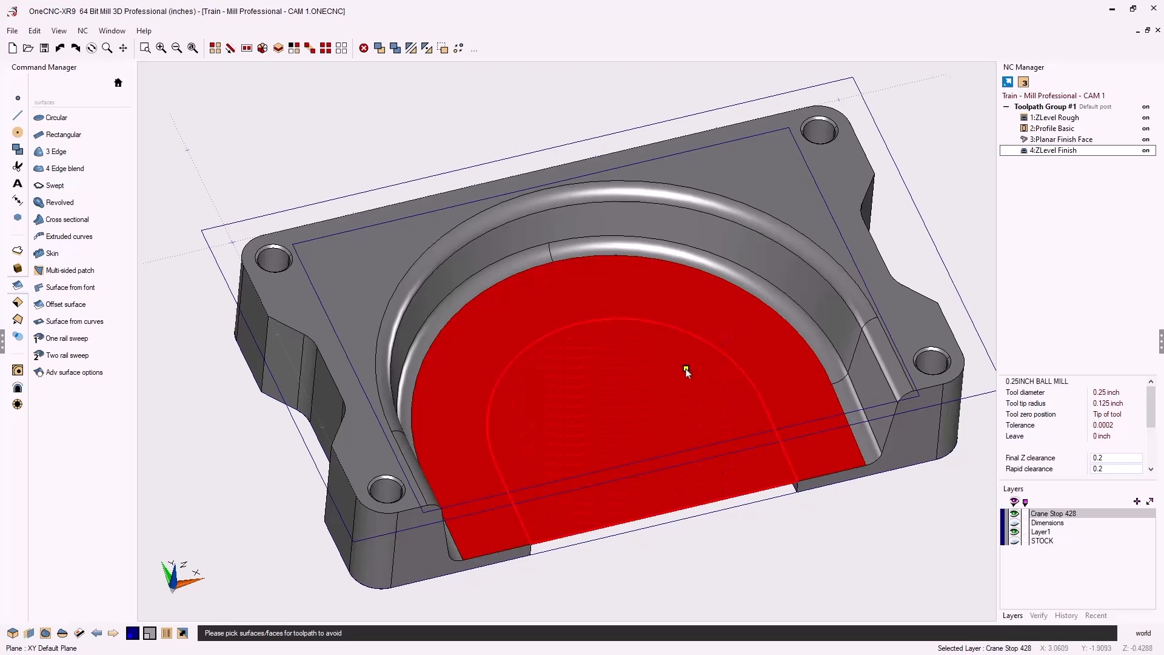
{"action": "right_click", "coordinate": [871, 550]}
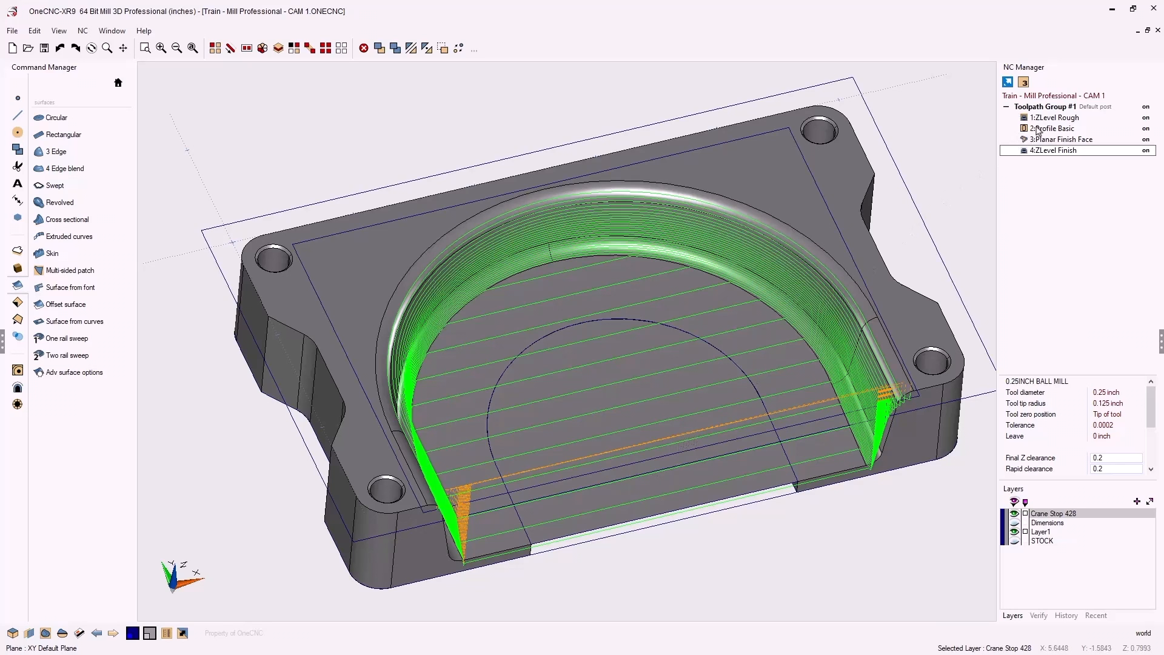
{"action": "right_click", "coordinate": [1056, 107]}
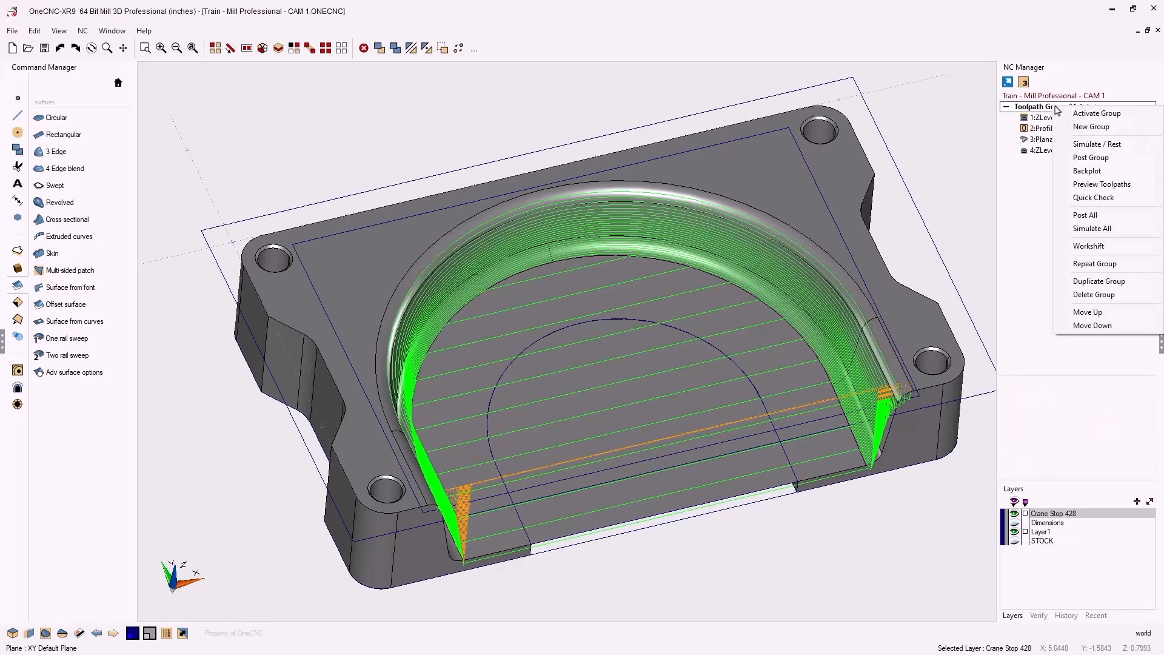
Run Simulate / Rest on Toolpath Group #1, starting from the Stock Model
{"action": "left_click", "coordinate": [1083, 145]}
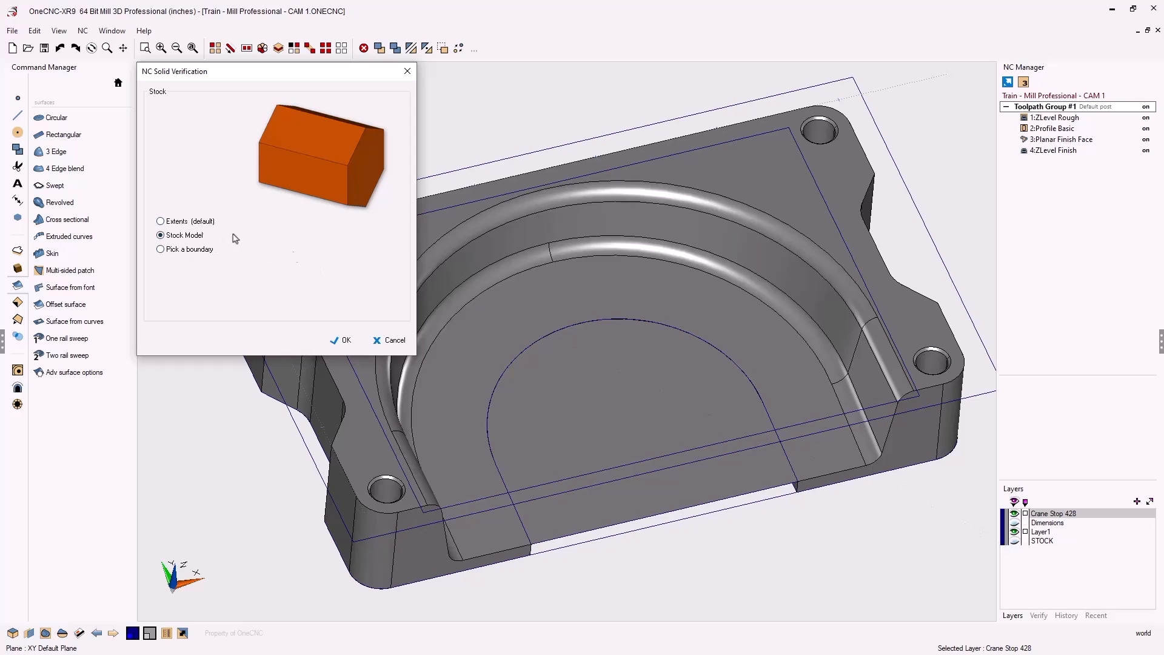
{"action": "left_click", "coordinate": [344, 340]}
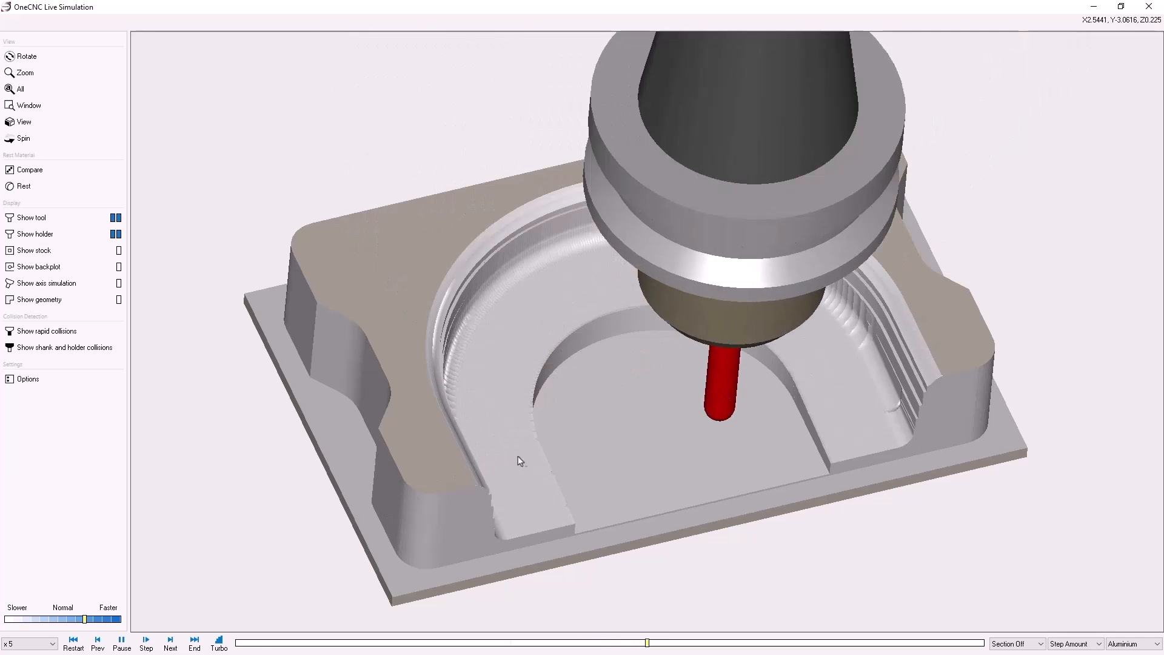
Rotate the view to inspect the machined crane stop's curved pocket walls as the simulation finishes
{"action": "mouse_move", "coordinate": [546, 444]}
{"action": "middle_mouse_down"}
{"action": "mouse_move", "coordinate": [533, 431]}
{"action": "mouse_move", "coordinate": [522, 445]}
{"action": "mouse_move", "coordinate": [547, 449]}
{"action": "middle_mouse_up"}
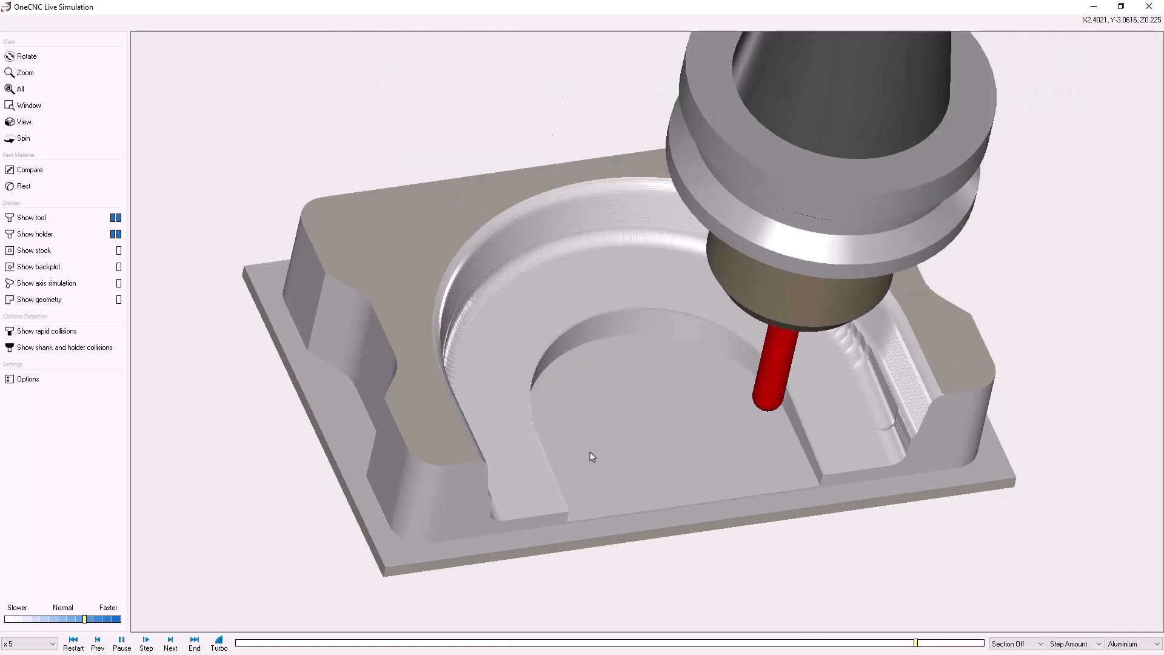
{"action": "middle_click_drag", "start_coordinate": [592, 453], "coordinate": [555, 449]}
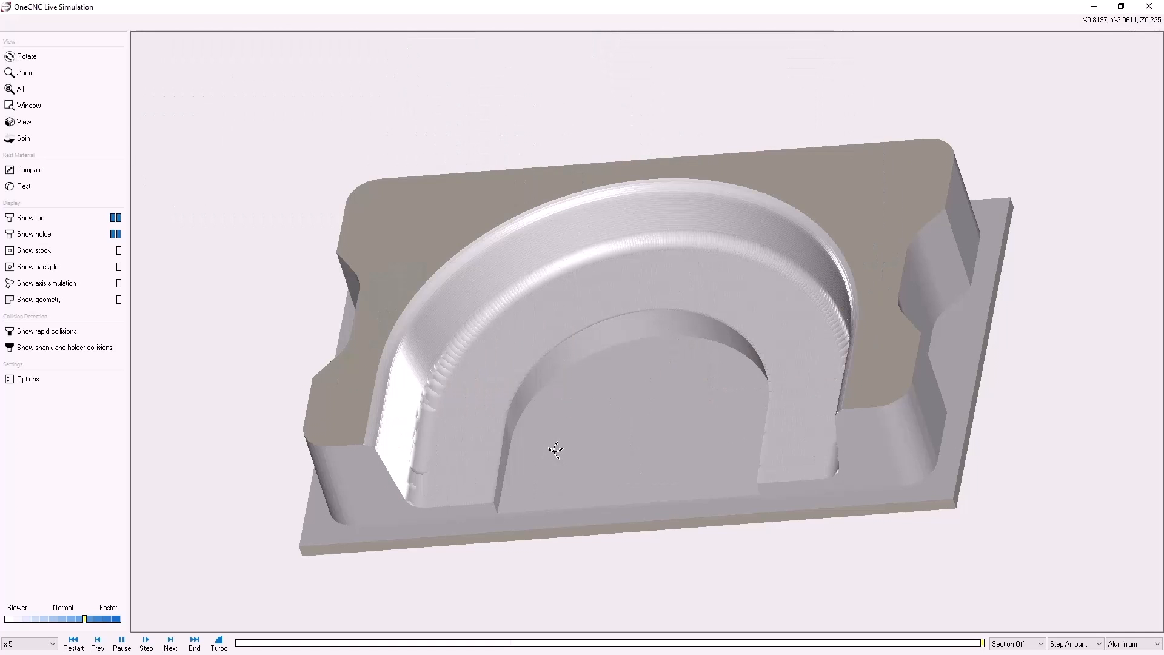
{"action": "left_click_drag", "start_coordinate": [555, 449], "coordinate": [600, 461]}
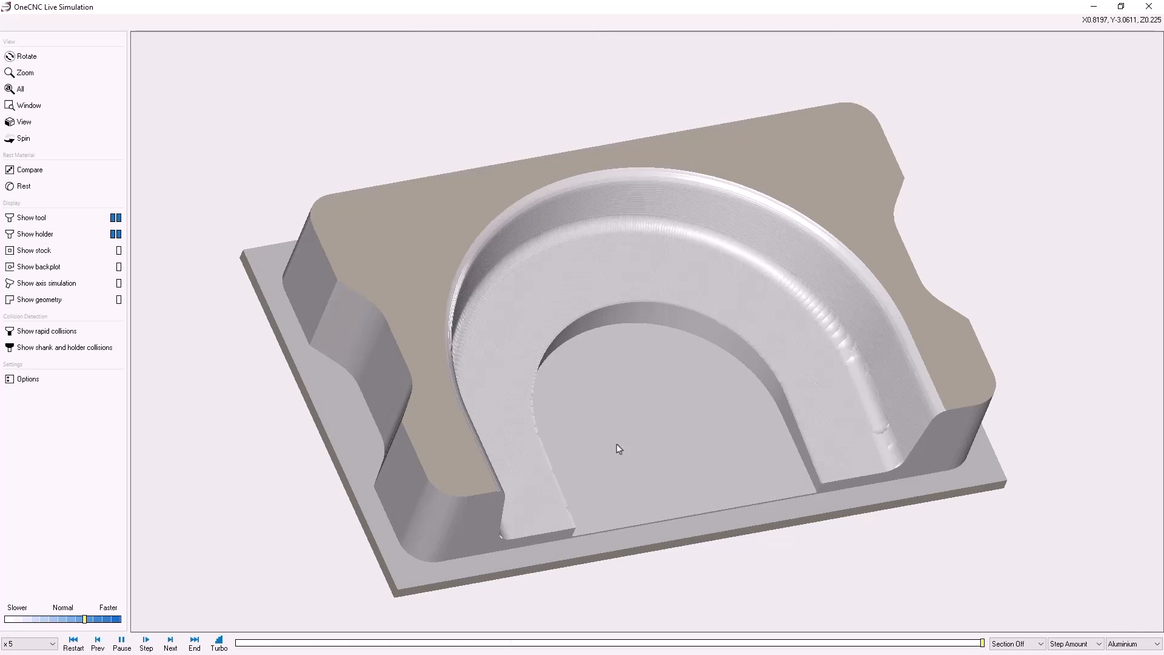